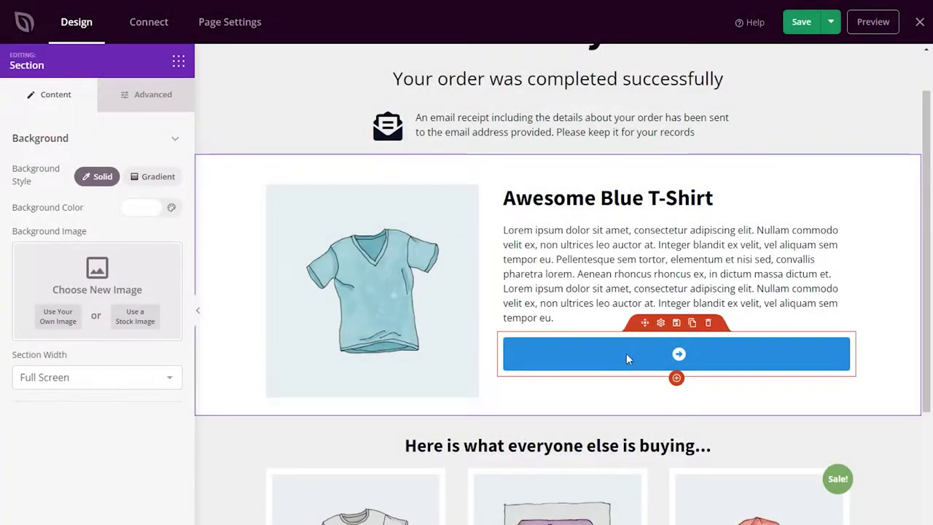
Change the featured product's Add To Cart button text to 'Buy Now!'.
click(631, 359)
click(68, 336)
text(B)
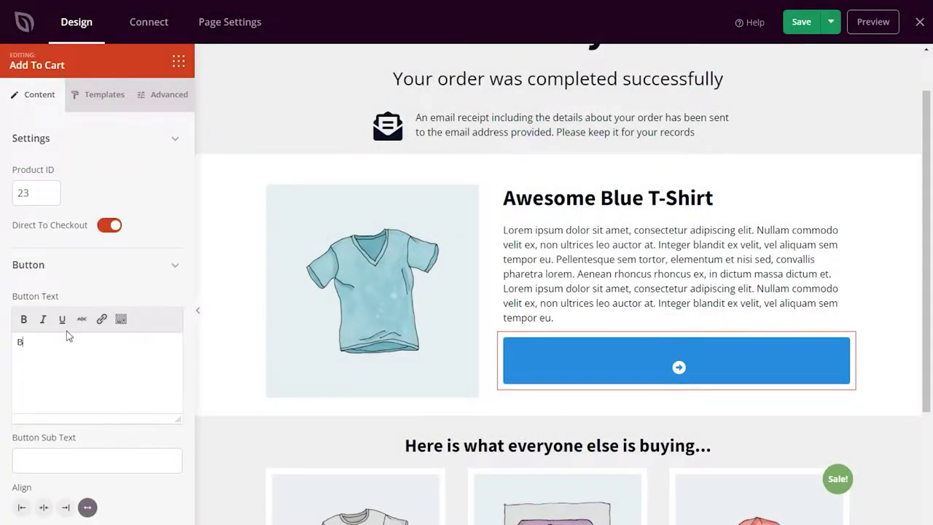
text(uy Now!)
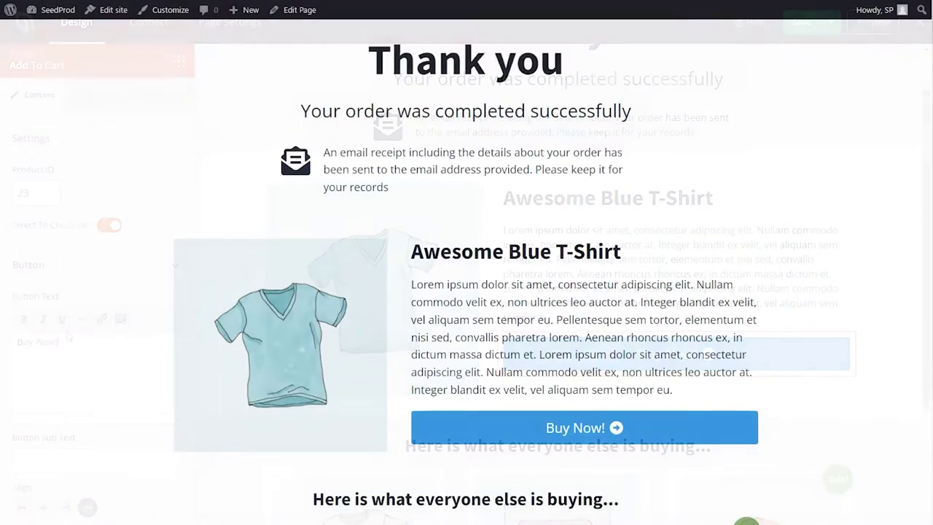
On the live page, click Buy Now! and confirm it leads to checkout.
scroll(727, 347, down, 4)
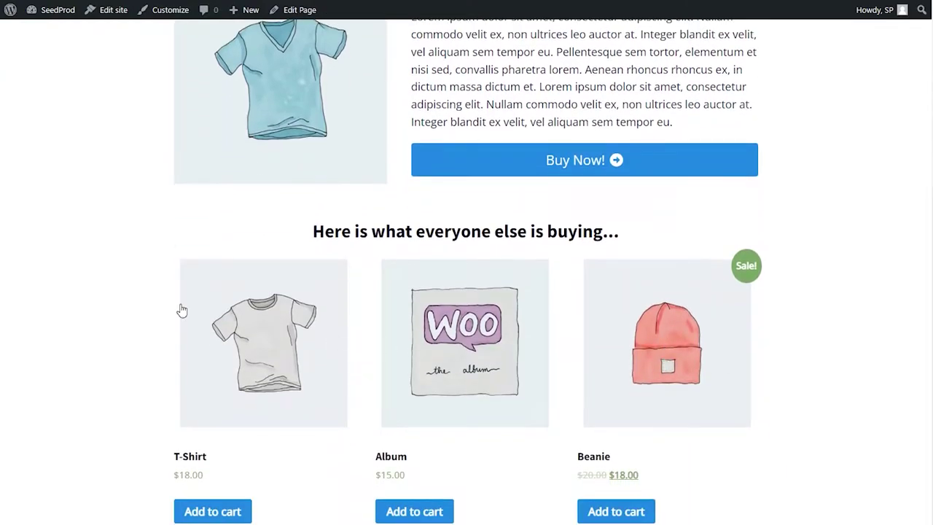
scroll(181, 310, up, 4)
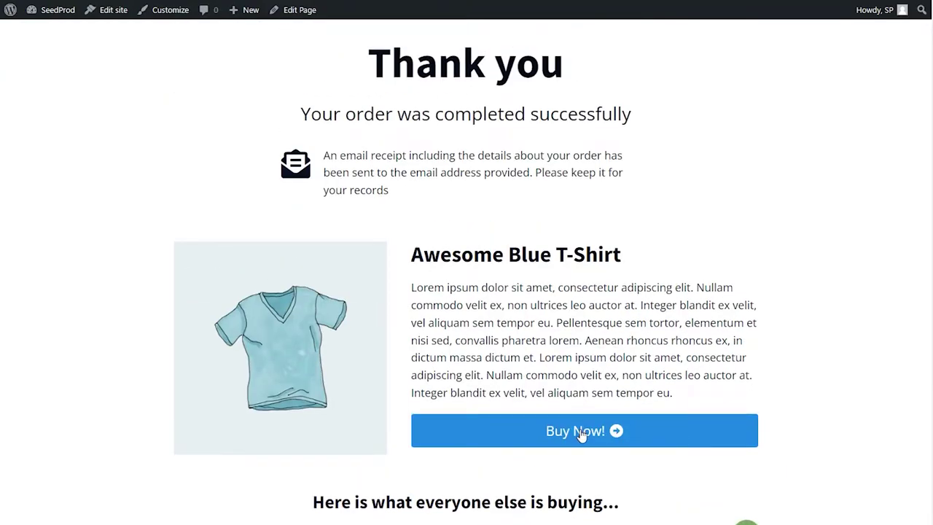
click(581, 430)
click(432, 333)
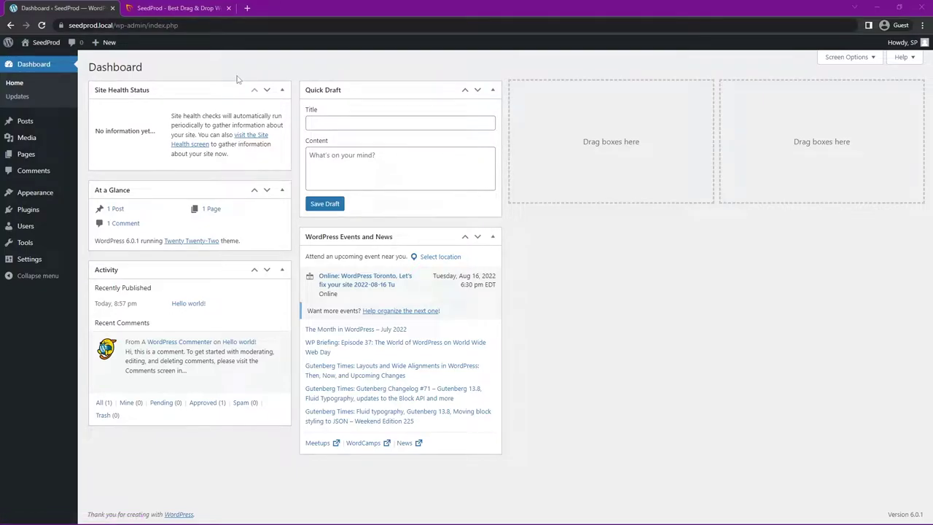
Download the SeedProd Pro 6.13.2 zip from the SeedProd account and copy the licence key.
click(156, 8)
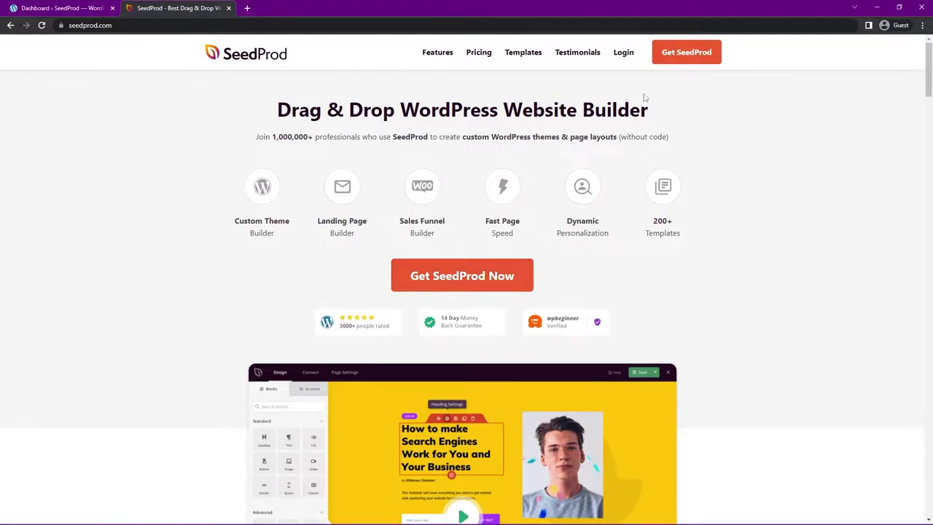
click(623, 52)
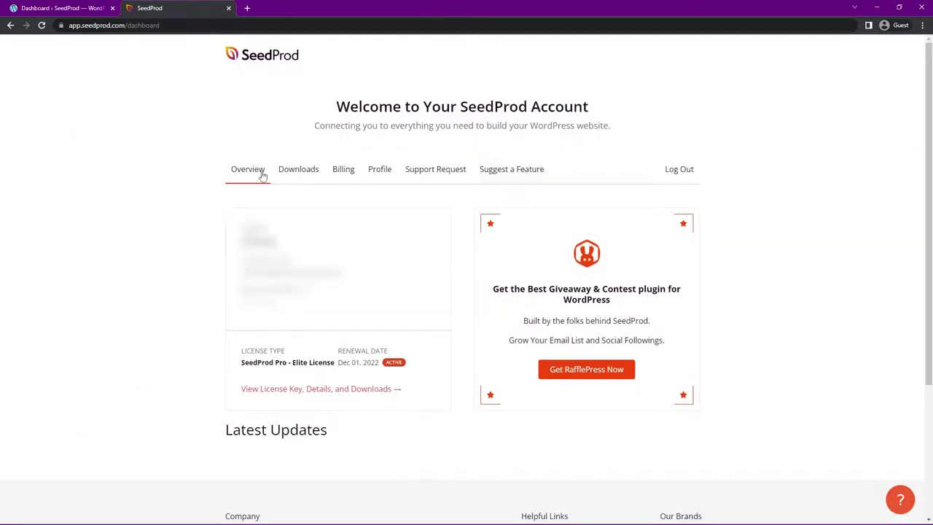
click(306, 172)
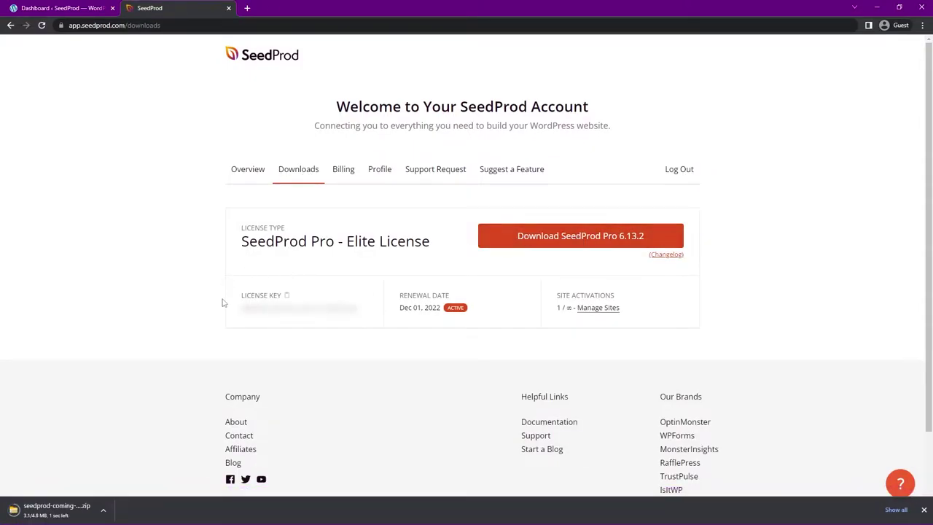
click(287, 296)
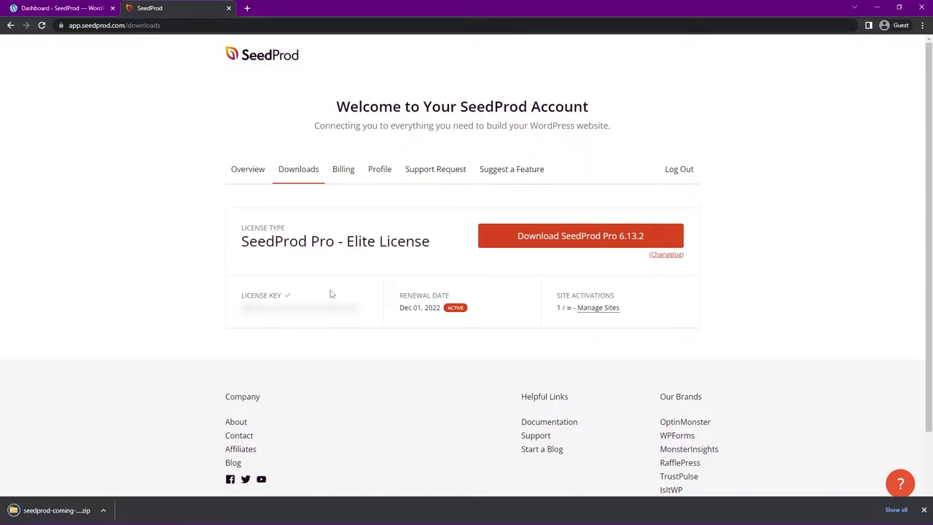
click(229, 9)
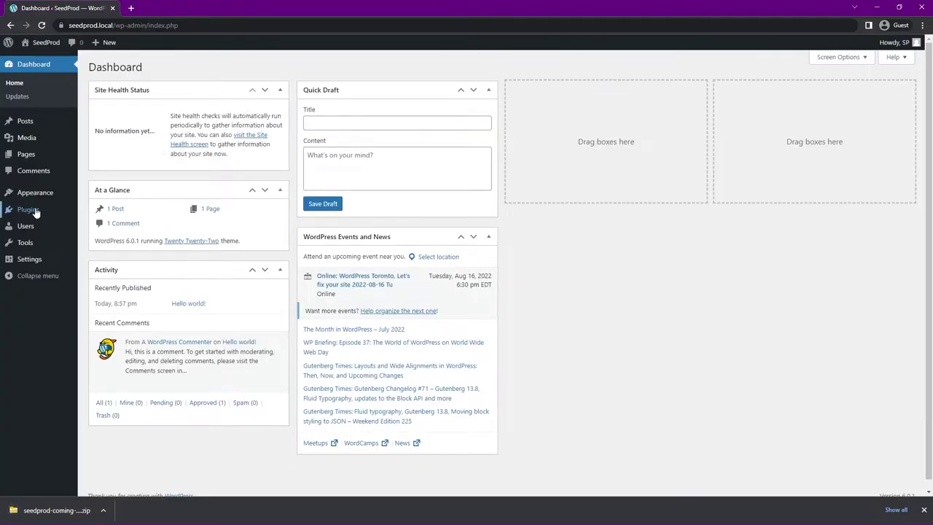
Upload the SeedProd Pro 6.13.2 zip under Plugins > Add New, then install and activate it.
mouse_move(31, 210)
click(100, 226)
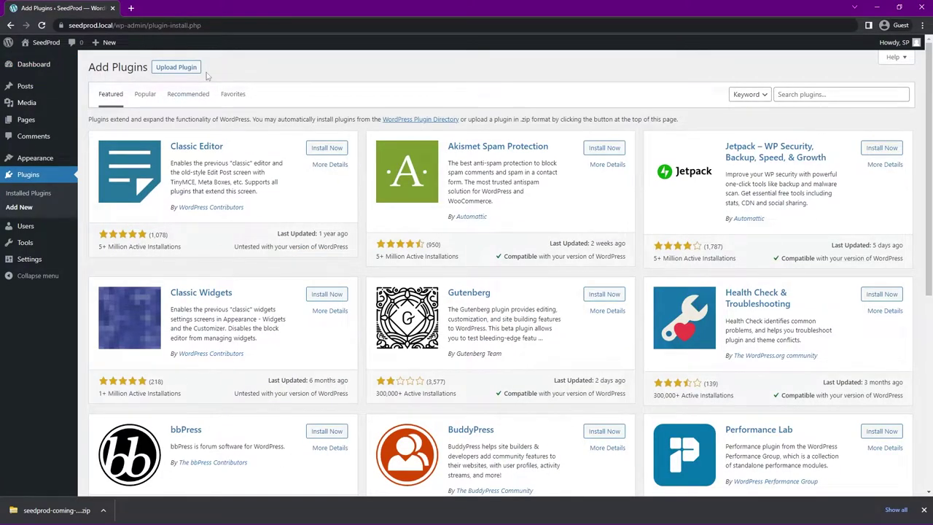
click(181, 72)
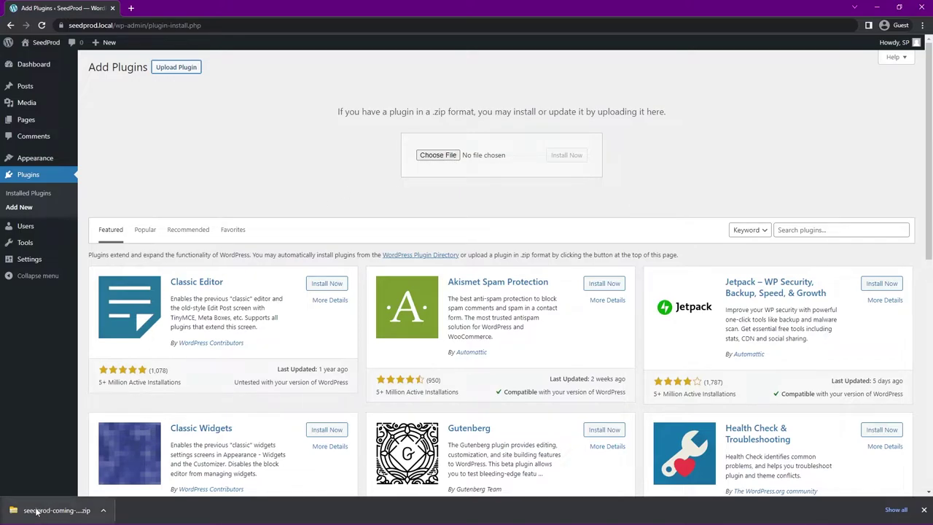
drag(37, 511, 439, 162)
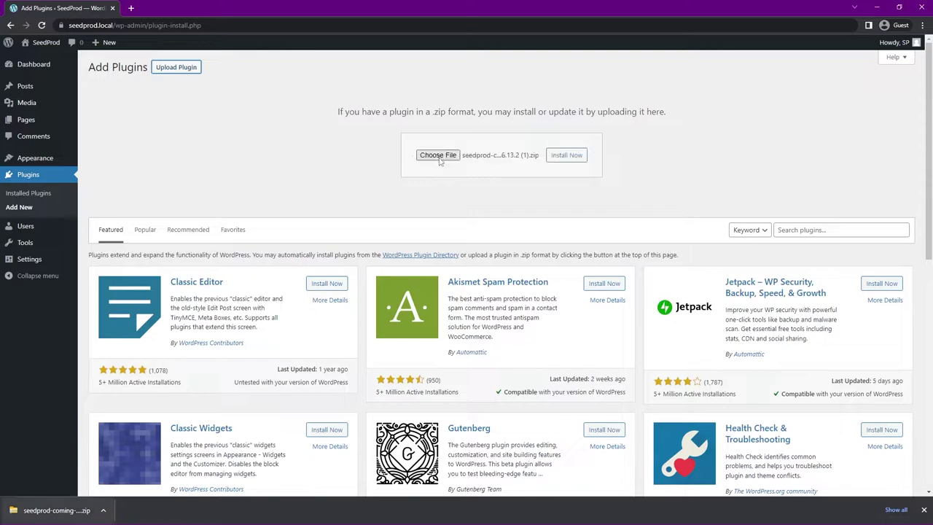
click(566, 155)
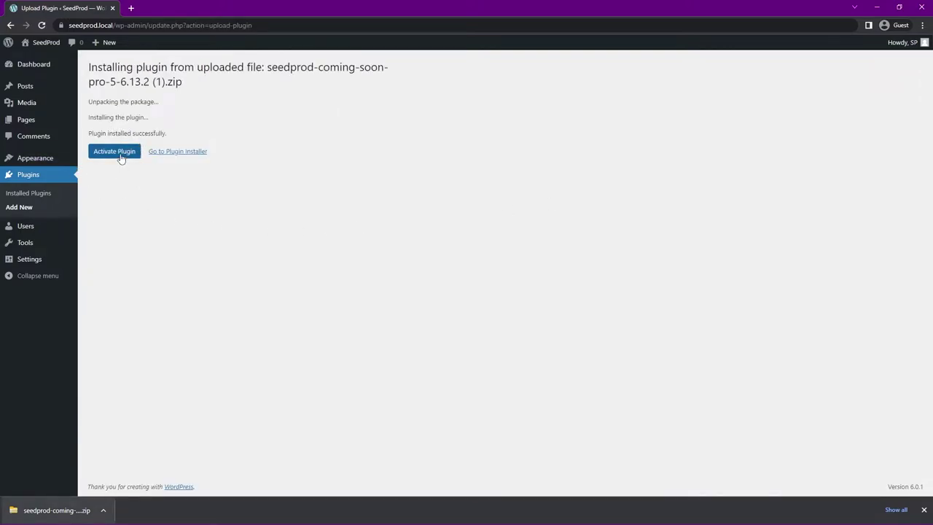
click(119, 154)
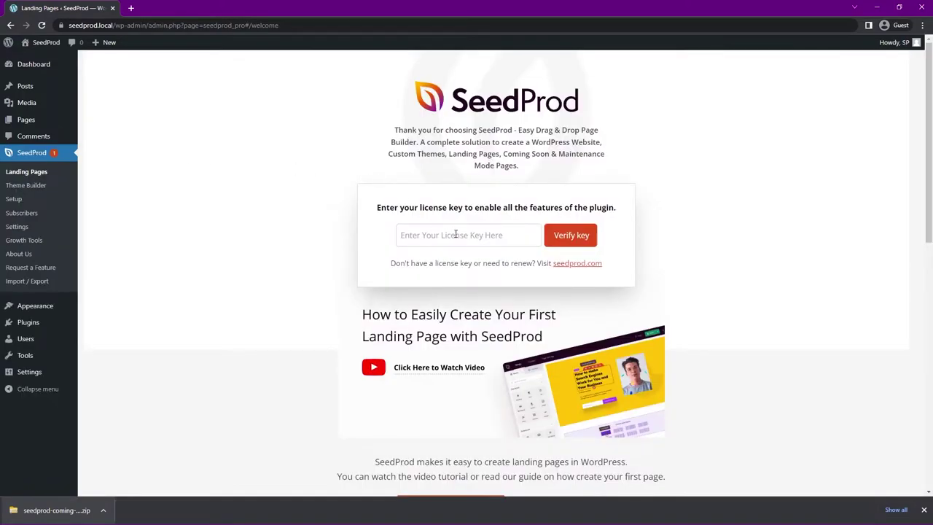
Paste the licence key into SeedProd, verify it as valid, and dismiss the download bar.
right_click(408, 236)
click(501, 309)
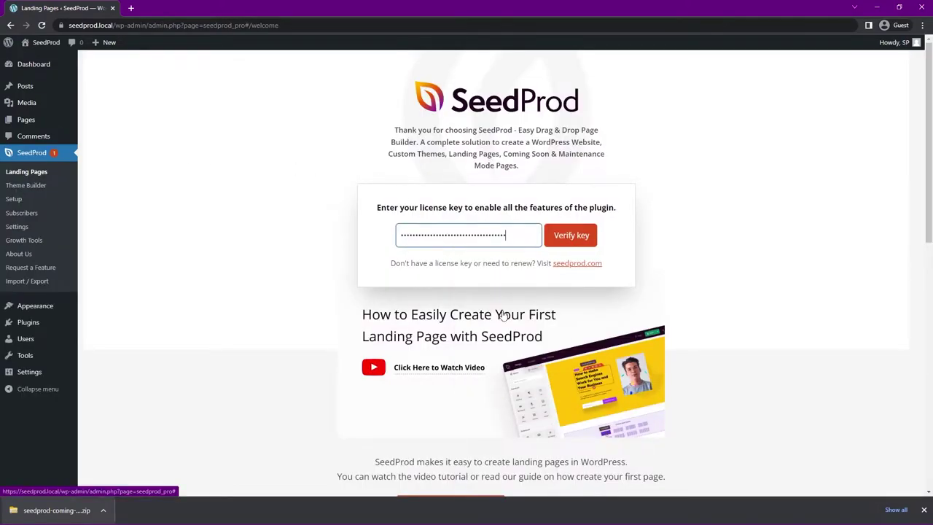
click(564, 237)
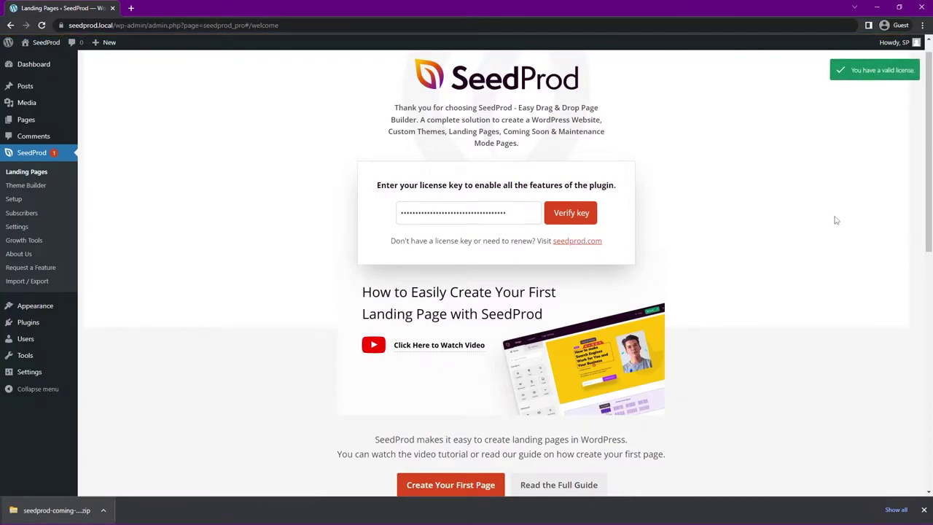
click(923, 509)
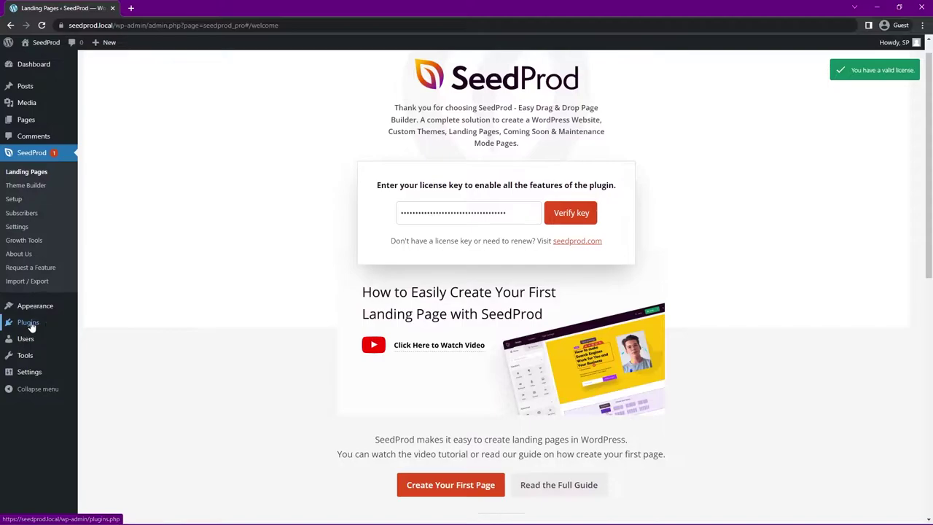
Search the plugin directory for 'woocommerce', then install and activate WooCommerce.
mouse_move(31, 327)
click(98, 337)
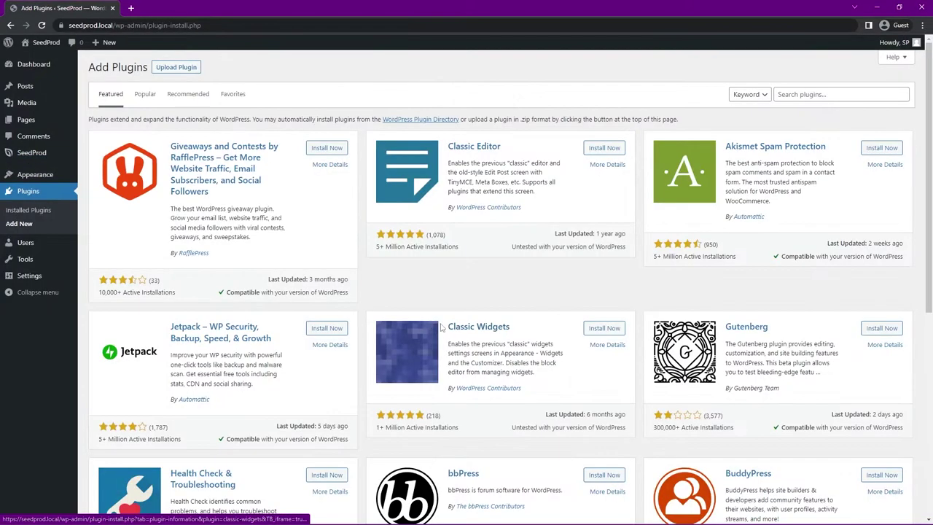
click(811, 94)
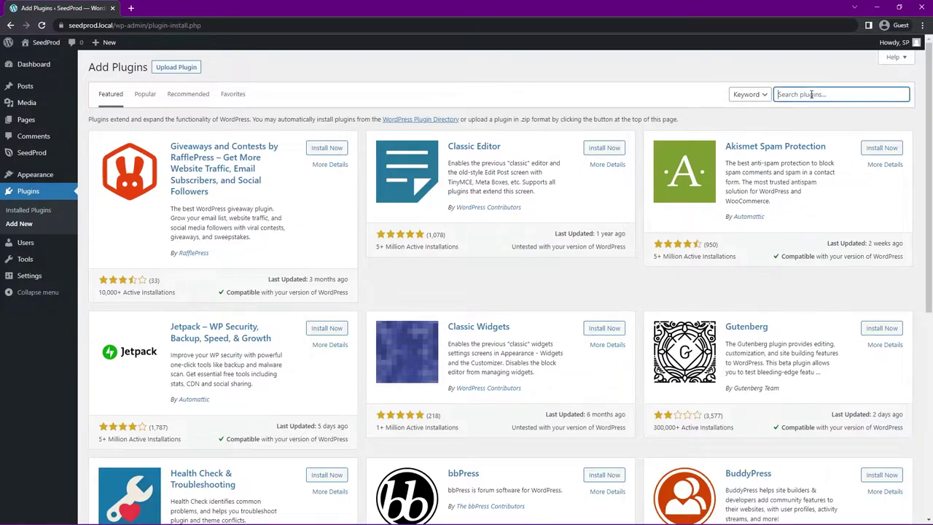
text(woocommerce)
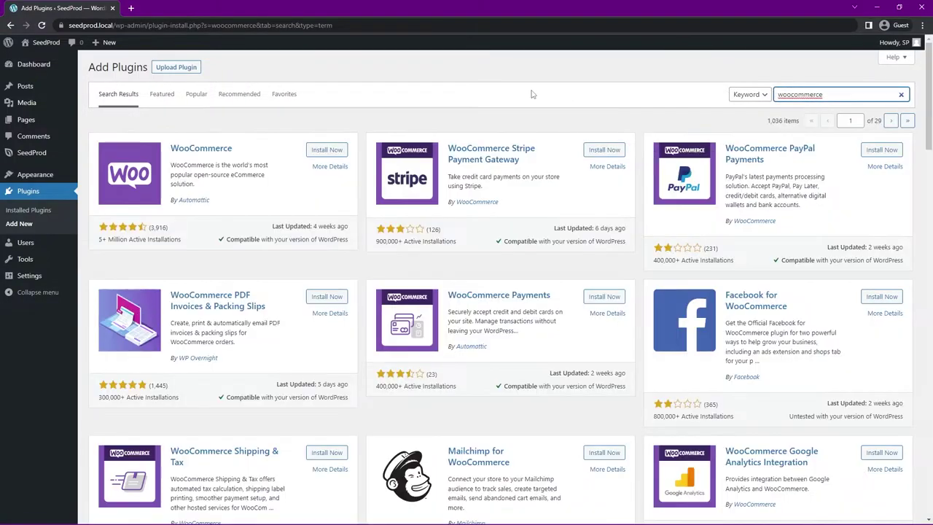
click(335, 150)
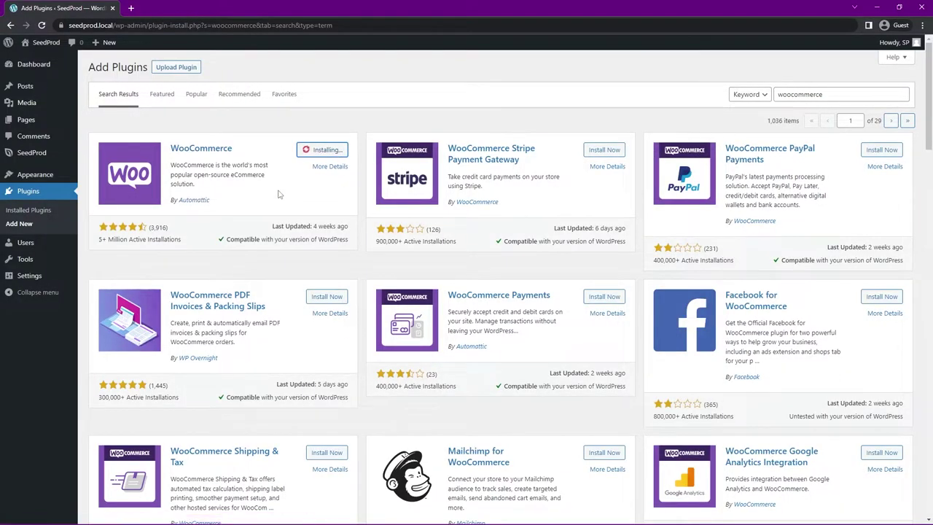
click(335, 152)
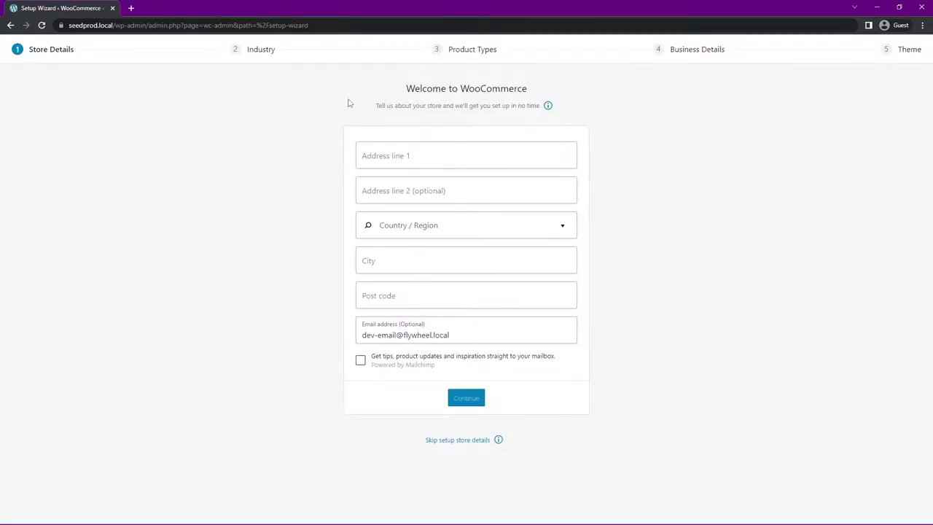
Skip the store details, decline usage tracking, and import WooCommerce's sample products.
click(446, 442)
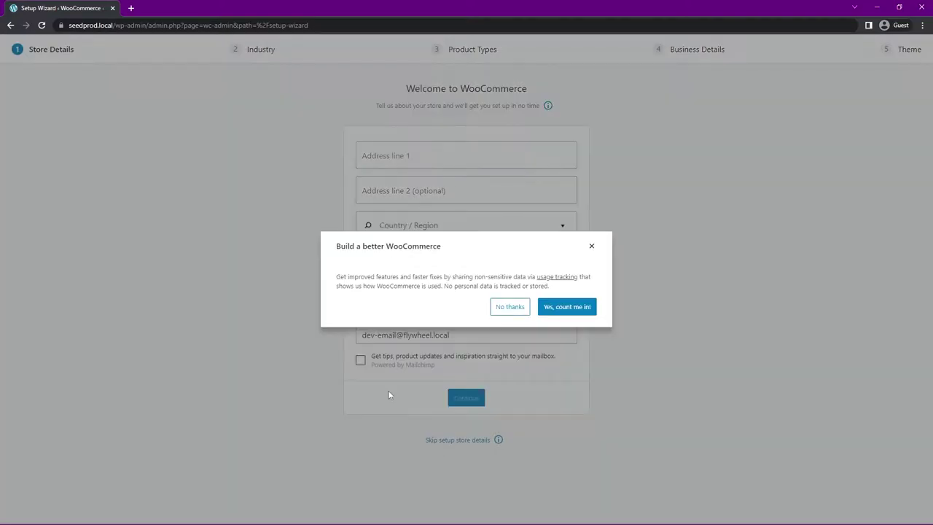
click(508, 308)
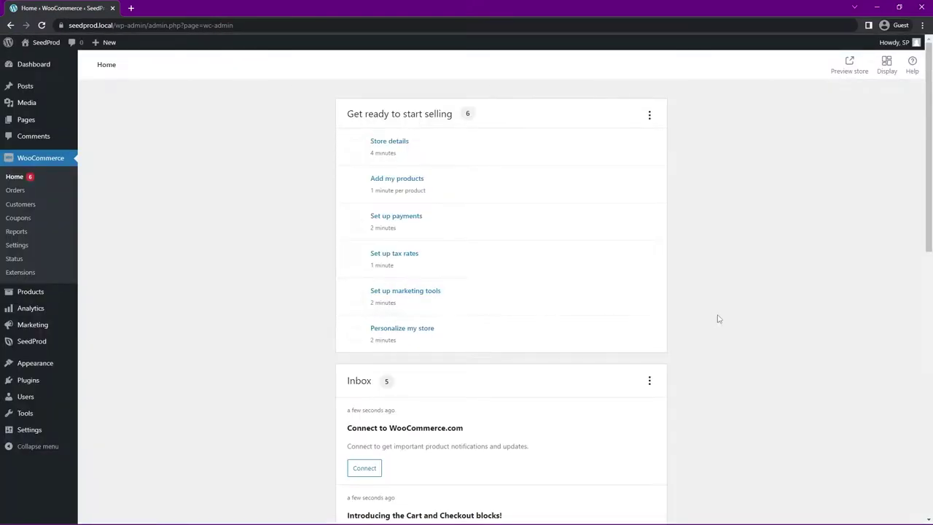
click(401, 329)
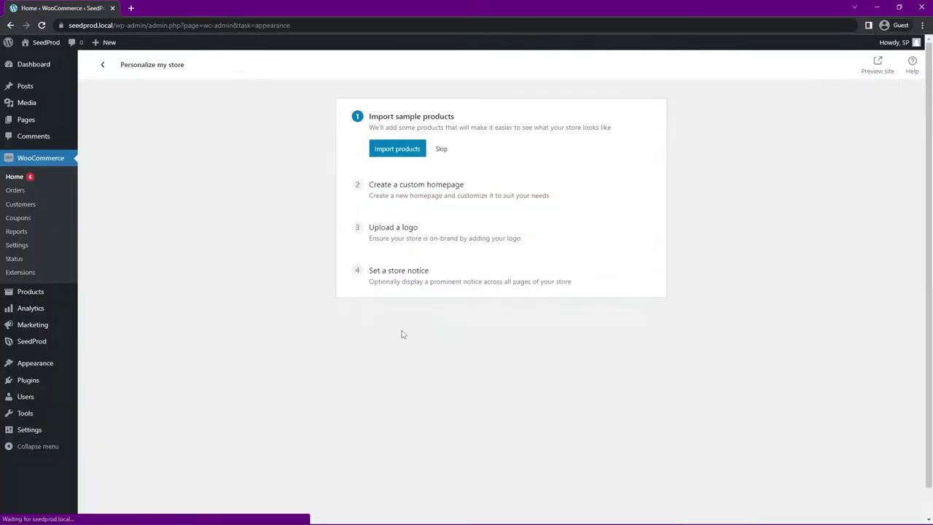
click(401, 151)
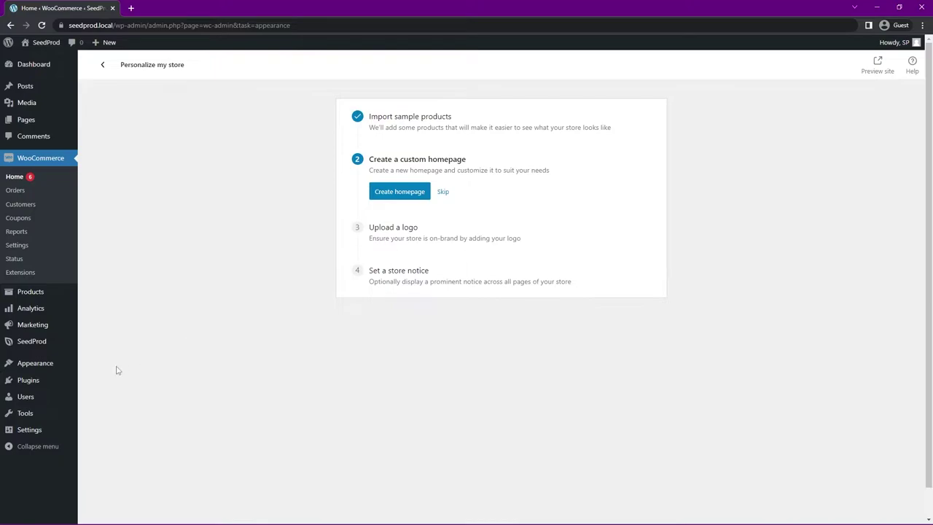
mouse_move(32, 380)
click(97, 396)
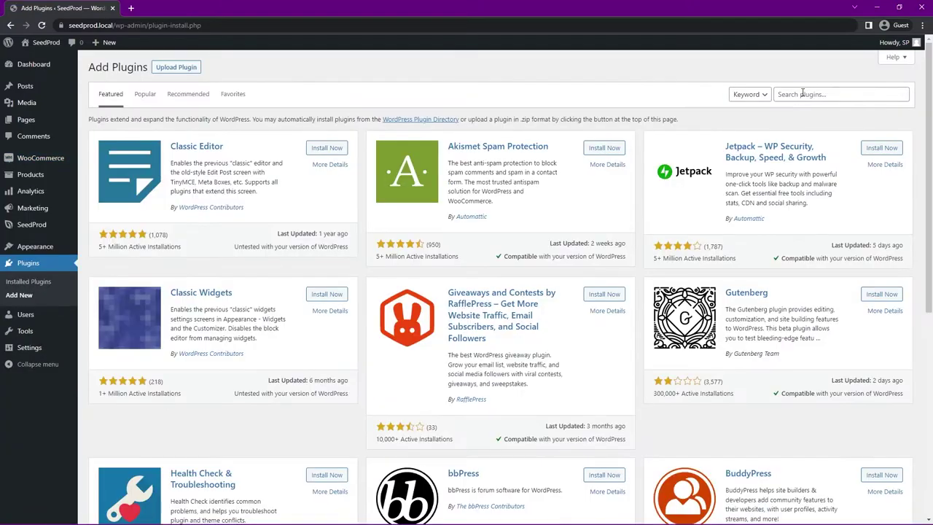
Search for Thanks Redirect for WooCommerce, install and activate it, skipping its opt-in.
click(802, 93)
key(ctrl+v)
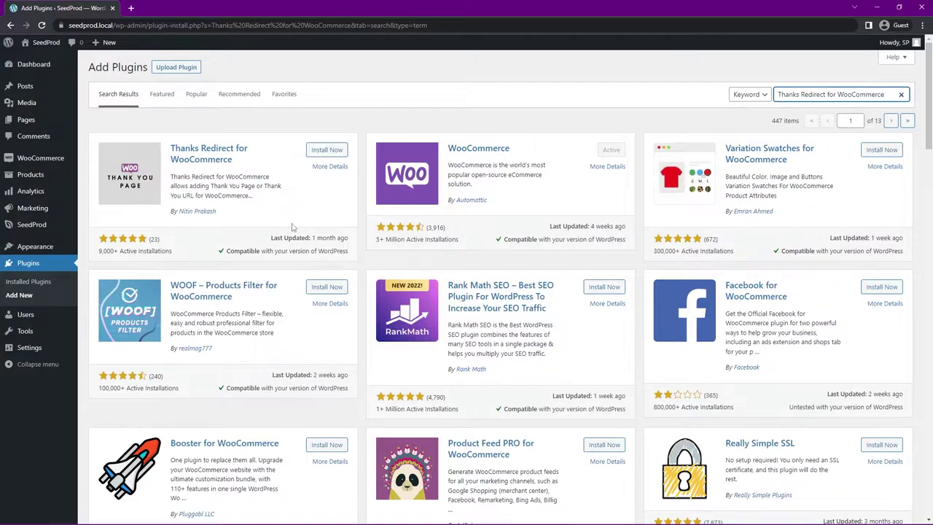
click(331, 150)
click(332, 150)
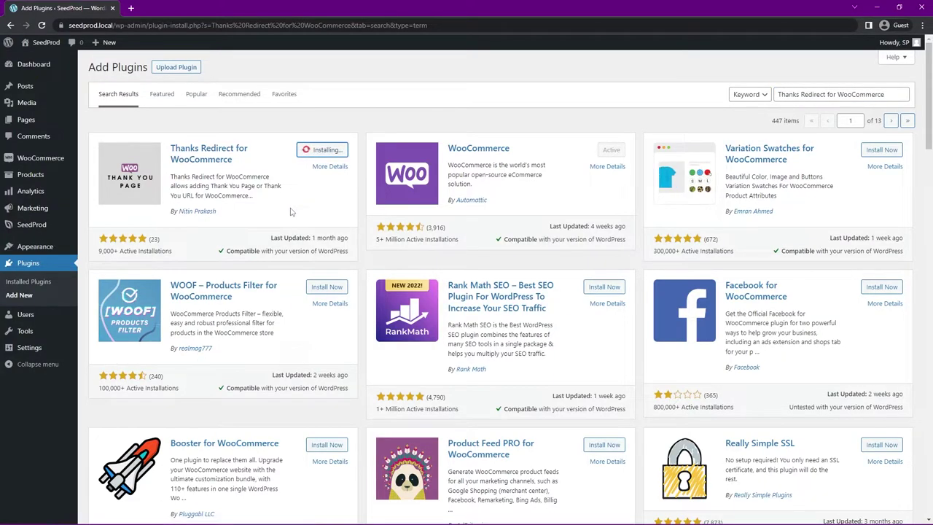
click(331, 151)
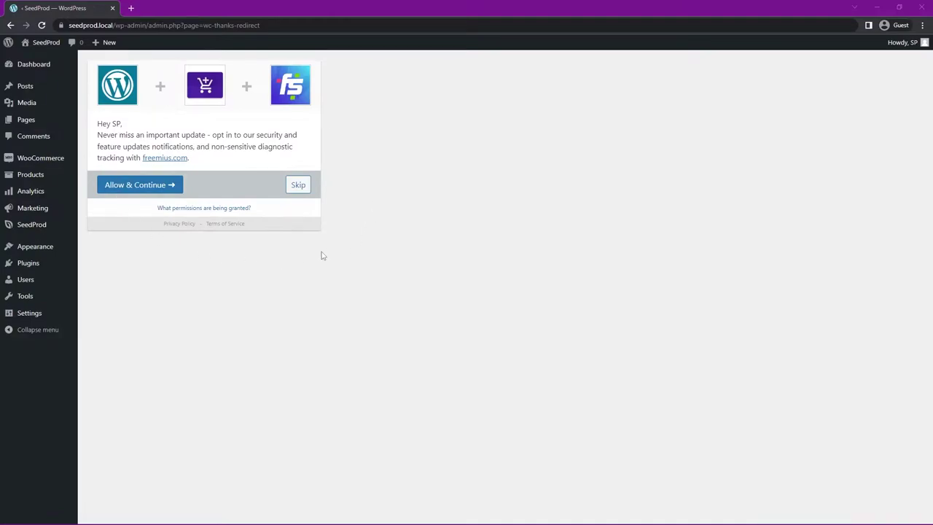
click(298, 185)
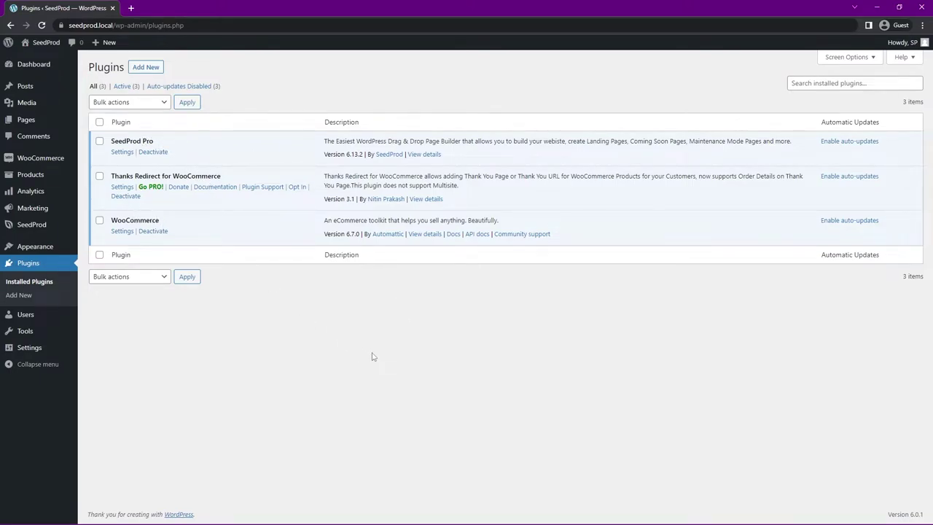
Go to SeedProd > Landing Pages and look over the empty landing pages list.
mouse_move(21, 228)
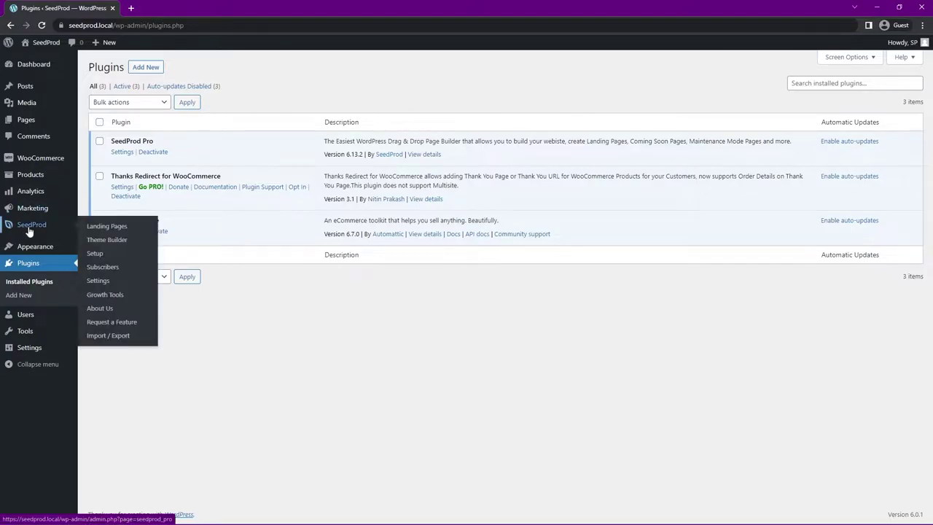
click(104, 230)
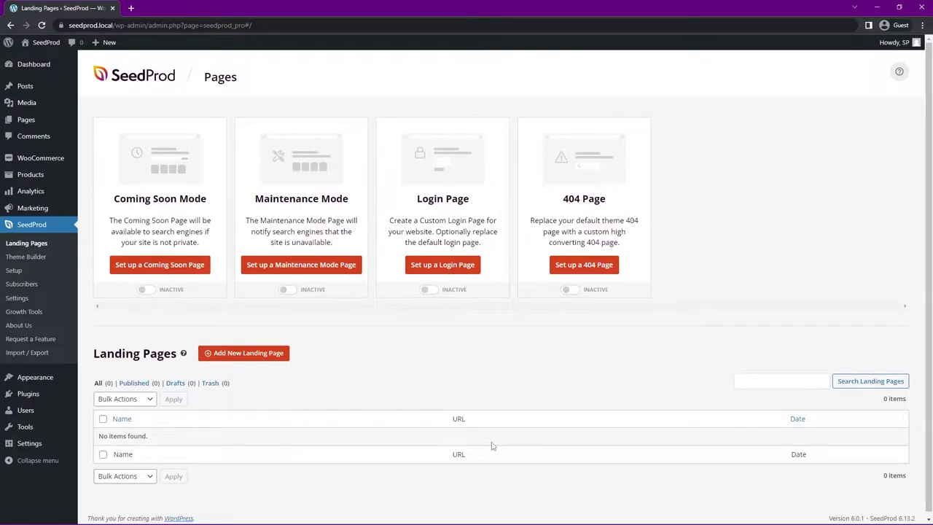
scroll(360, 383, down, 1)
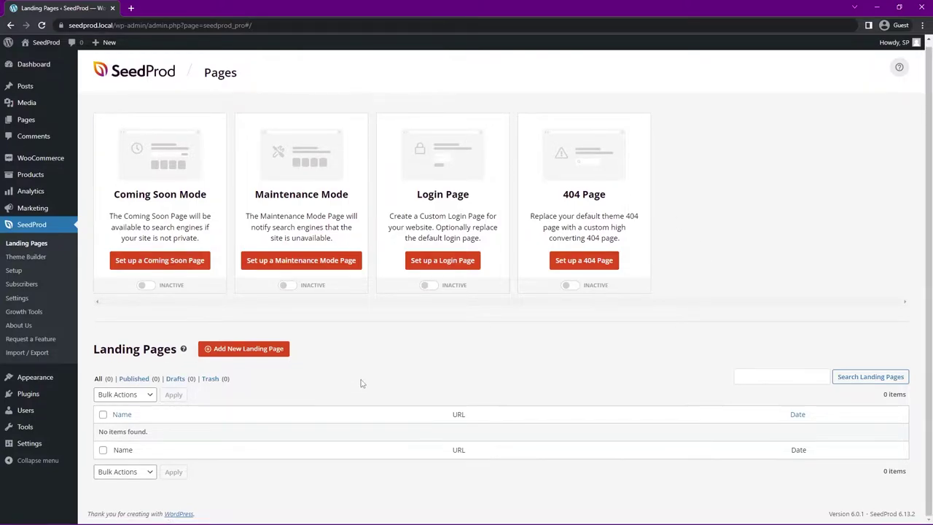
Start a new SeedProd landing page and filter the template chooser to Thank You templates.
click(237, 357)
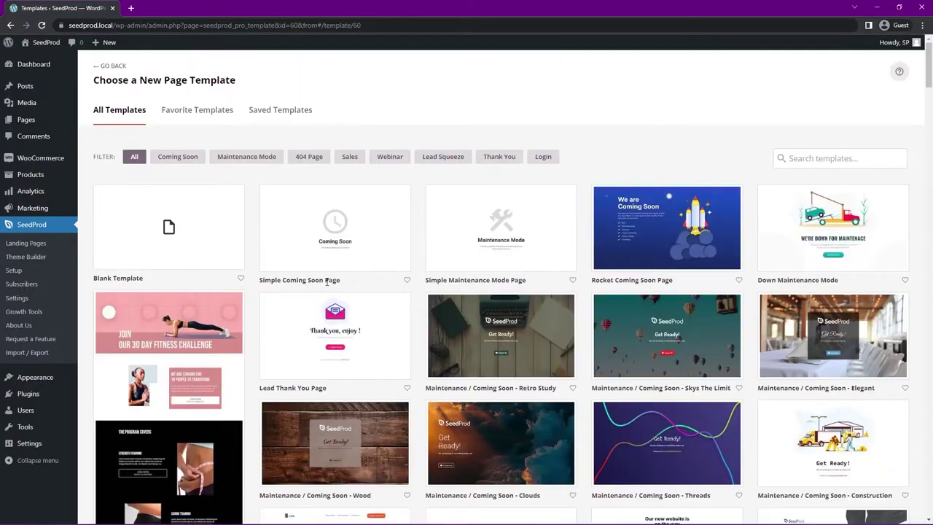
drag(928, 64, 929, 302)
scroll(500, 284, up, 5)
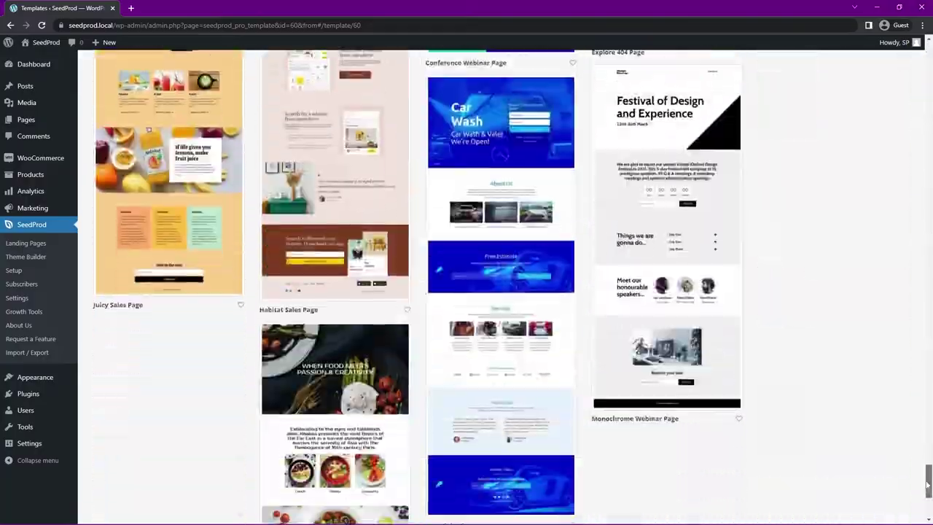
scroll(500, 284, down, 5)
scroll(500, 284, up, 10)
scroll(924, 182, up, 15)
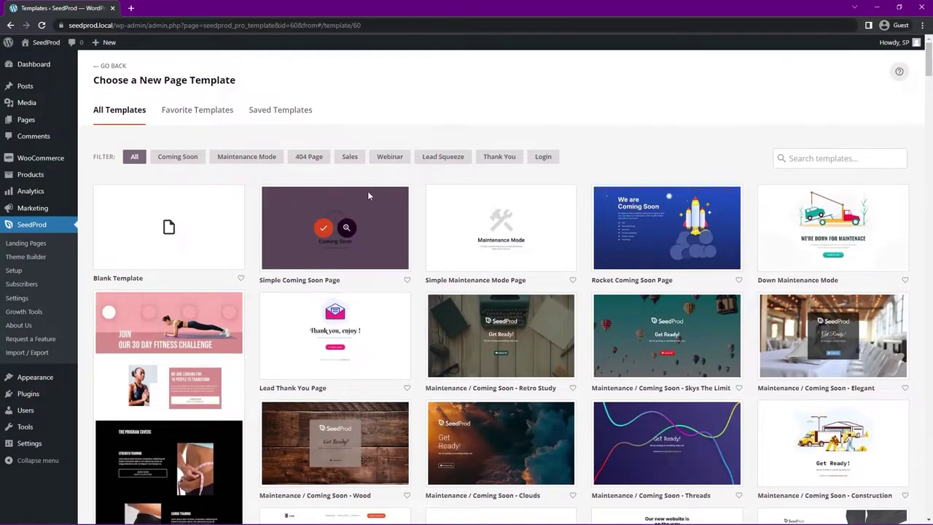
click(499, 160)
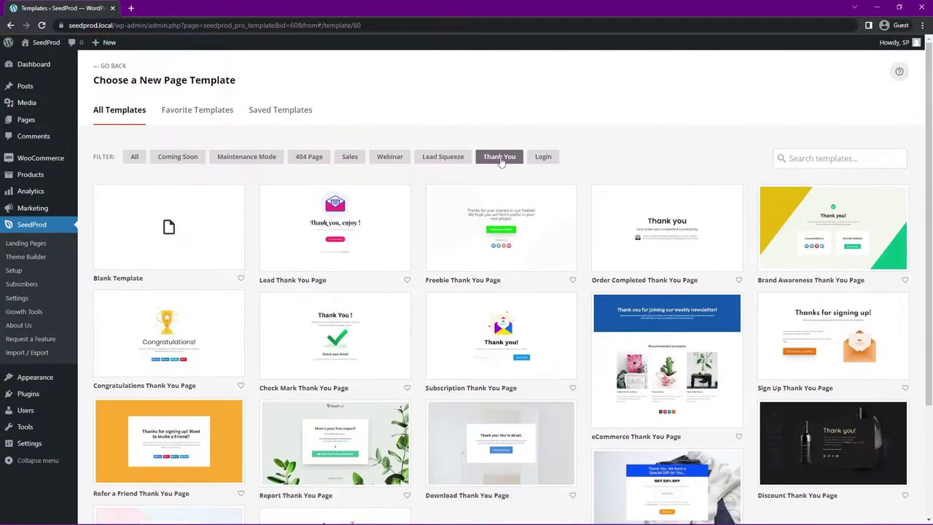
mouse_move(928, 99)
mouse_down()
mouse_move(928, 218)
mouse_move(927, 98)
mouse_up()
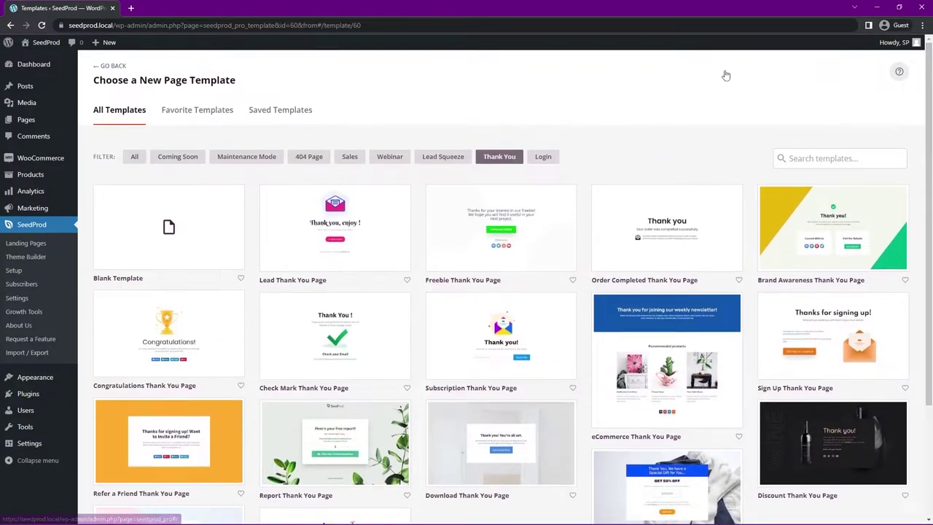
scroll(725, 72, down, 1)
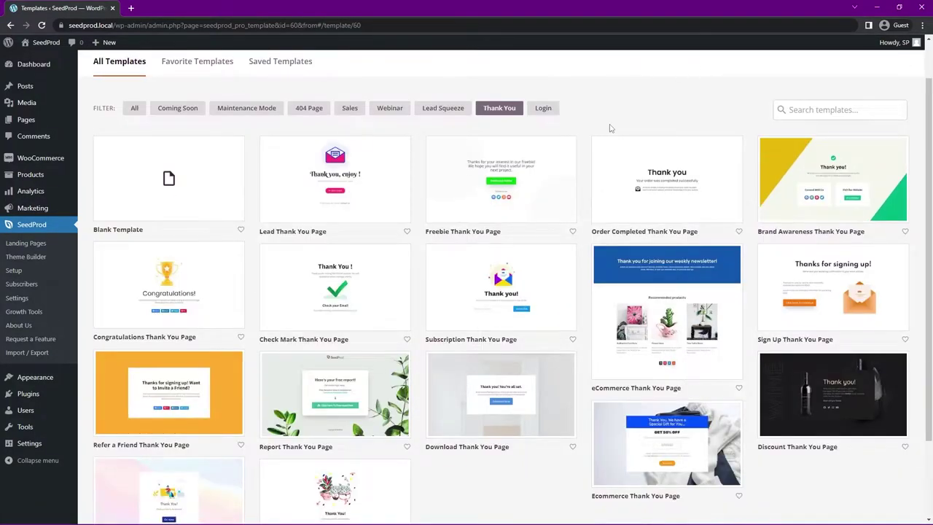
mouse_move(197, 214)
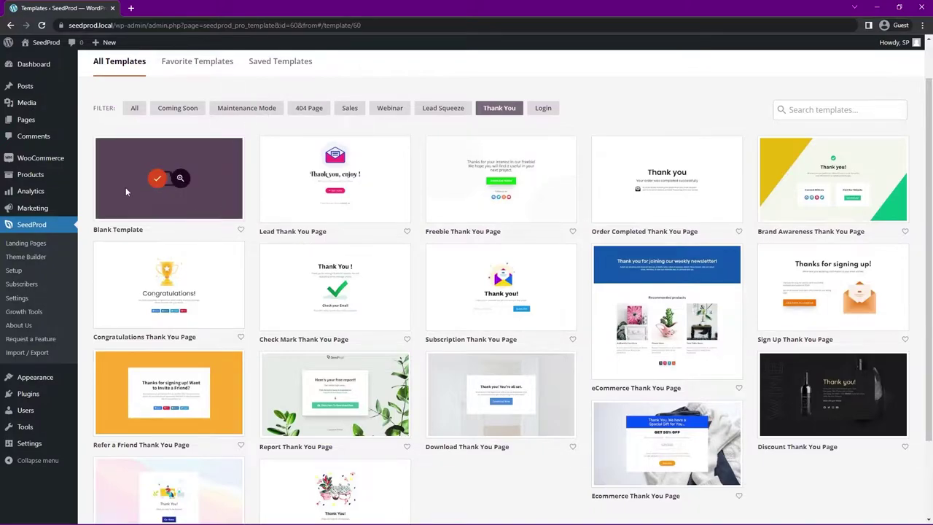
Pick the Order Completed Thank You Page template, name the page 'Thank You', and start editing.
mouse_move(684, 157)
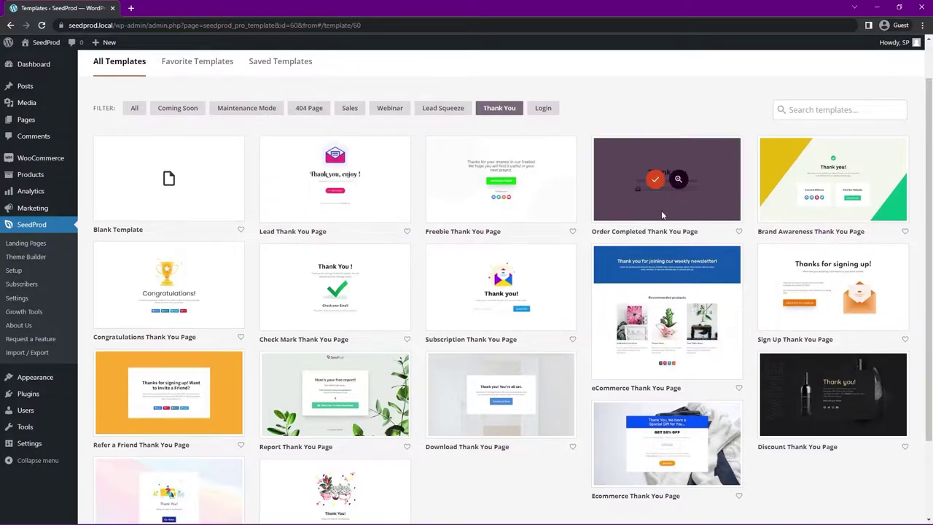
click(655, 181)
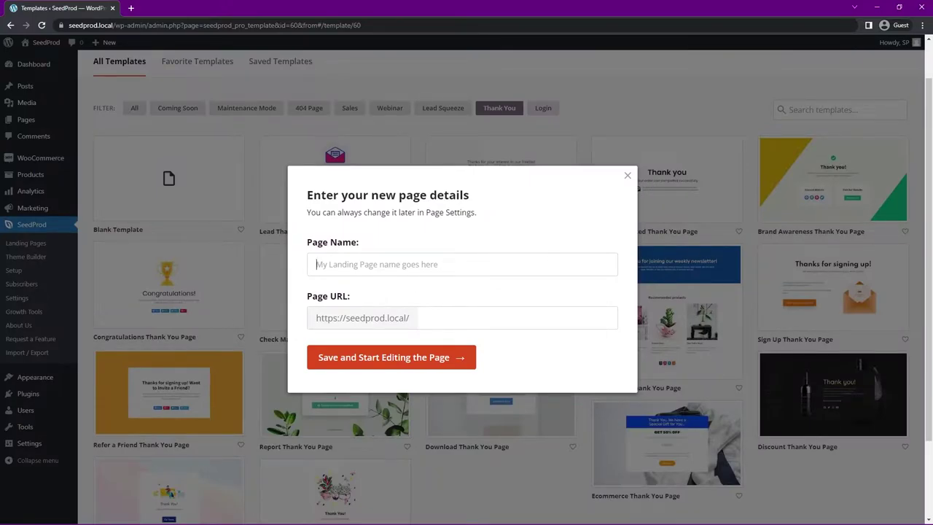
text(Thank You)
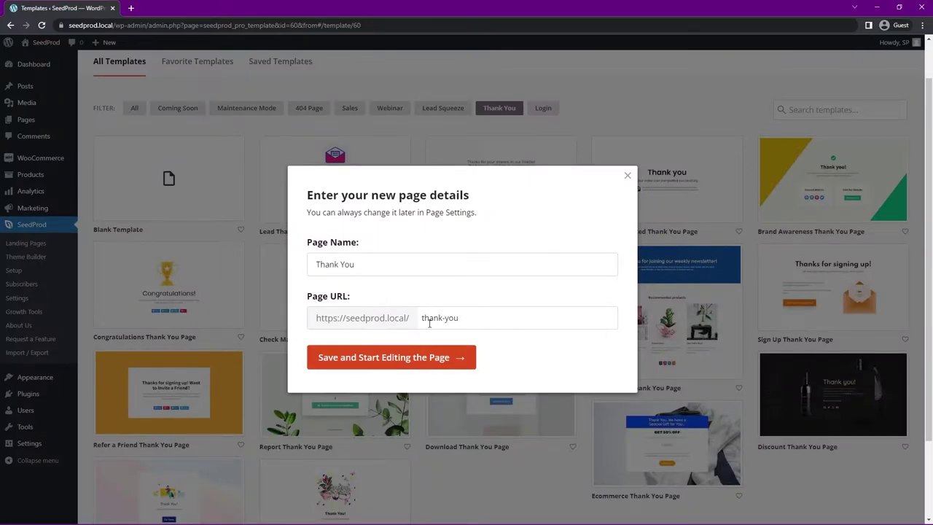
click(389, 360)
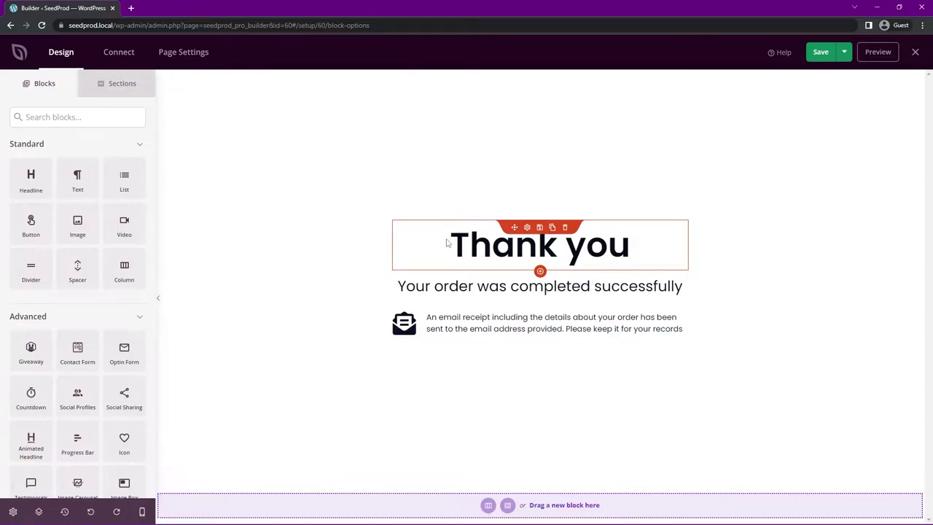
drag(32, 181, 543, 247)
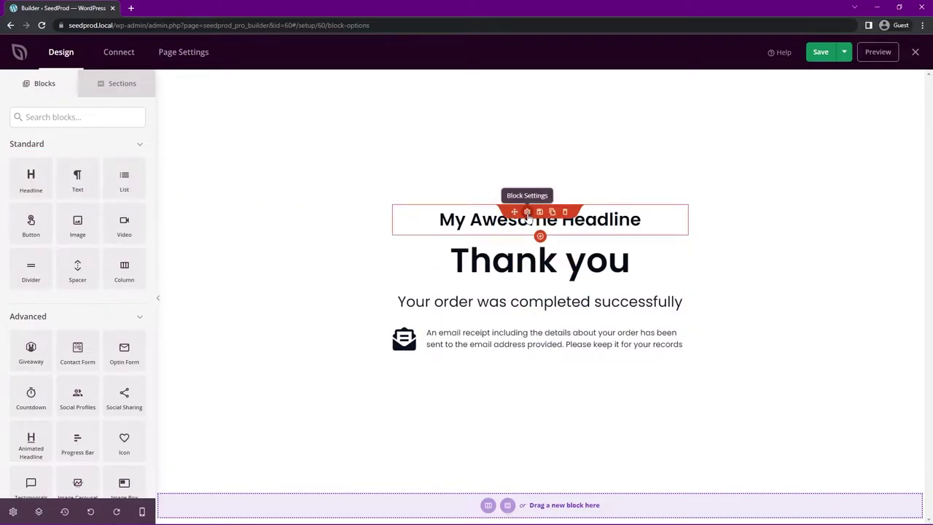
click(527, 212)
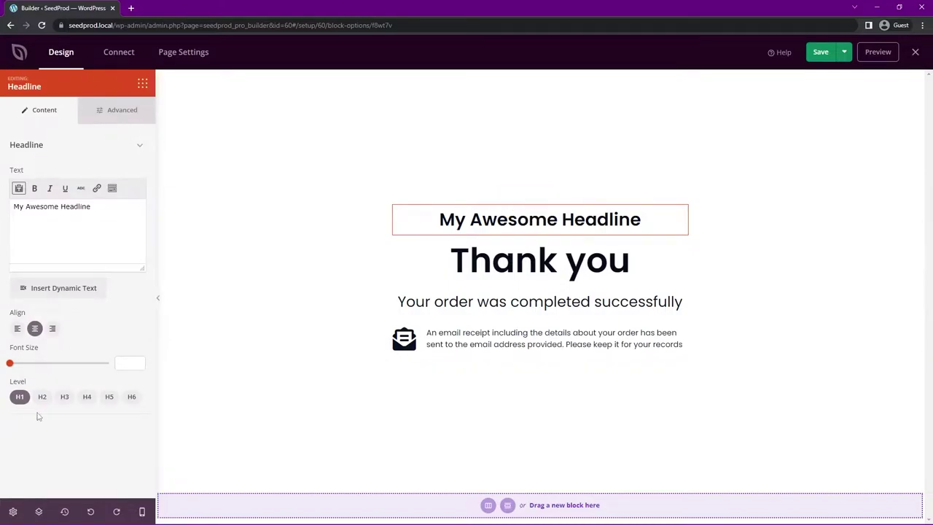
drag(92, 207, 2, 204)
drag(7, 366, 85, 364)
click(123, 115)
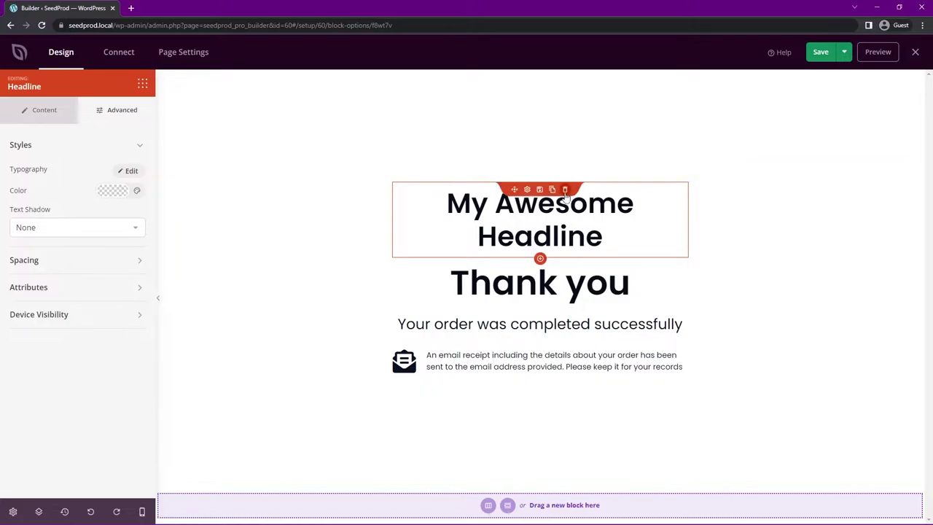
click(567, 191)
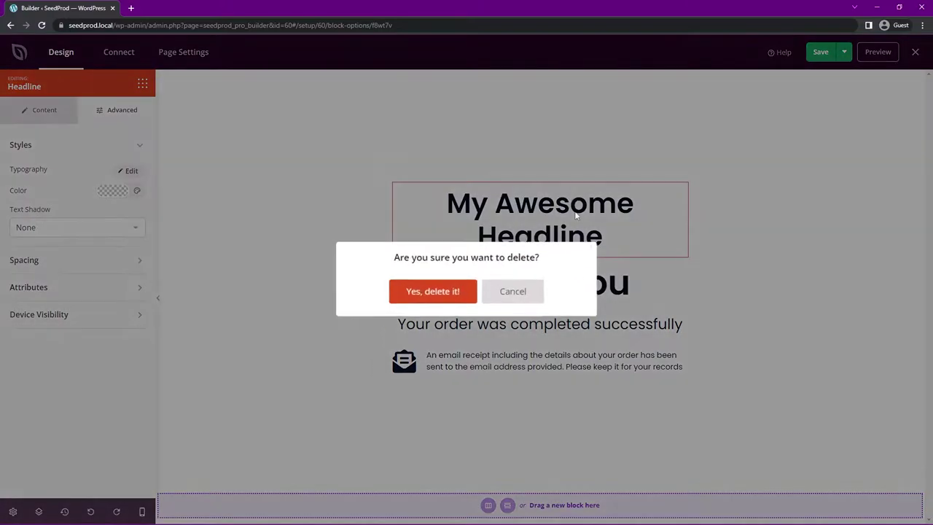
click(448, 292)
drag(124, 222, 540, 272)
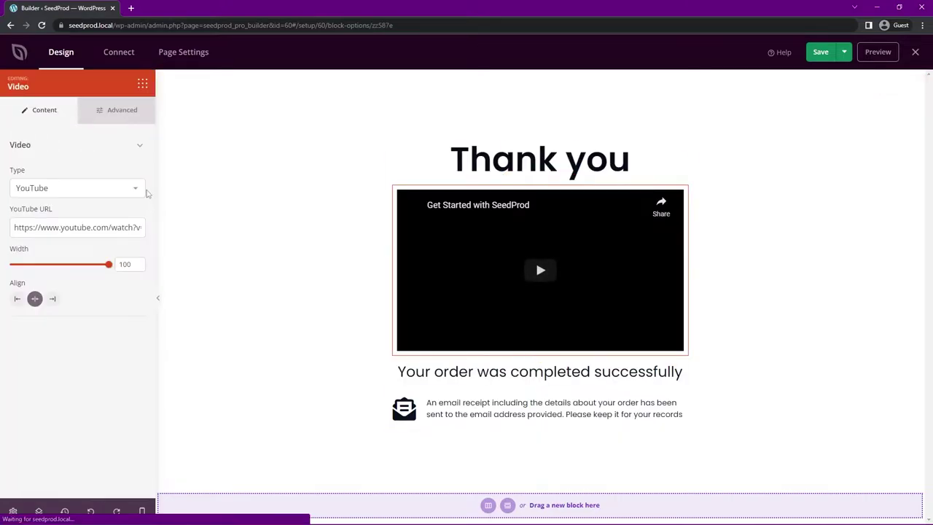
click(121, 118)
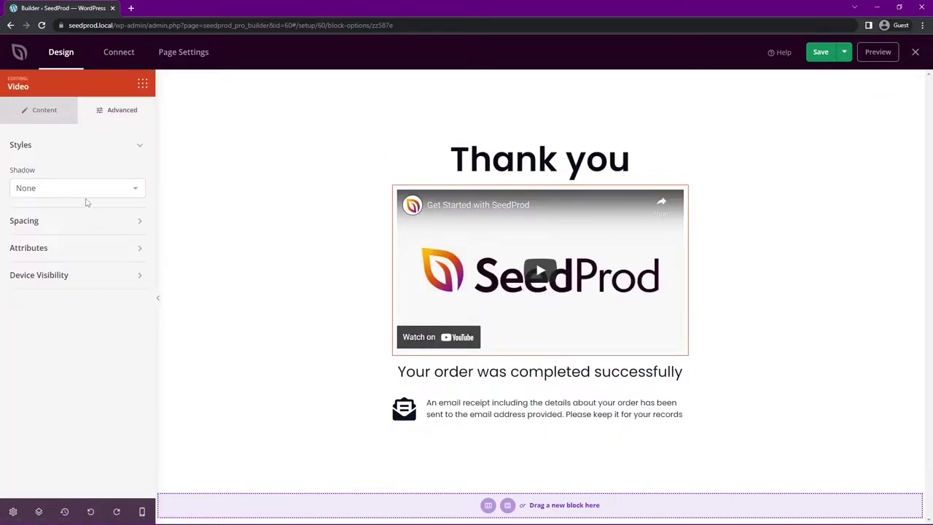
click(43, 121)
click(564, 179)
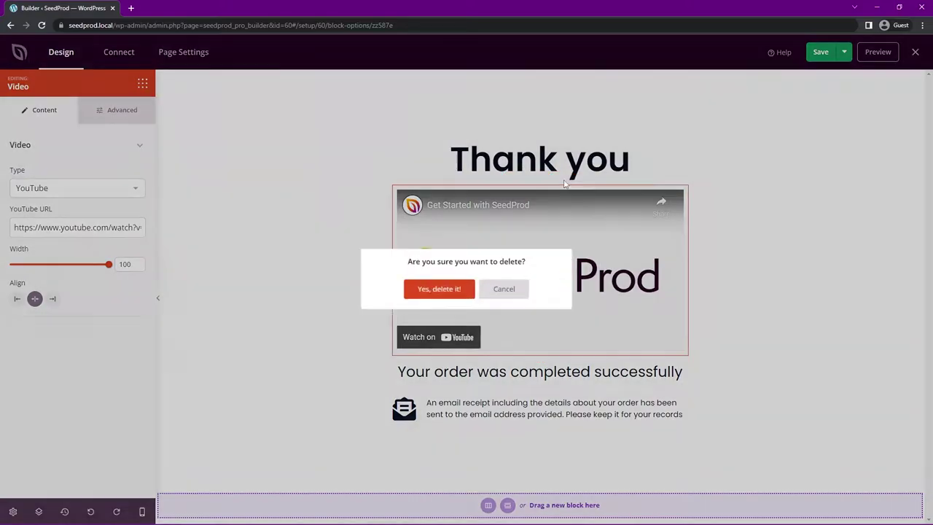
click(421, 303)
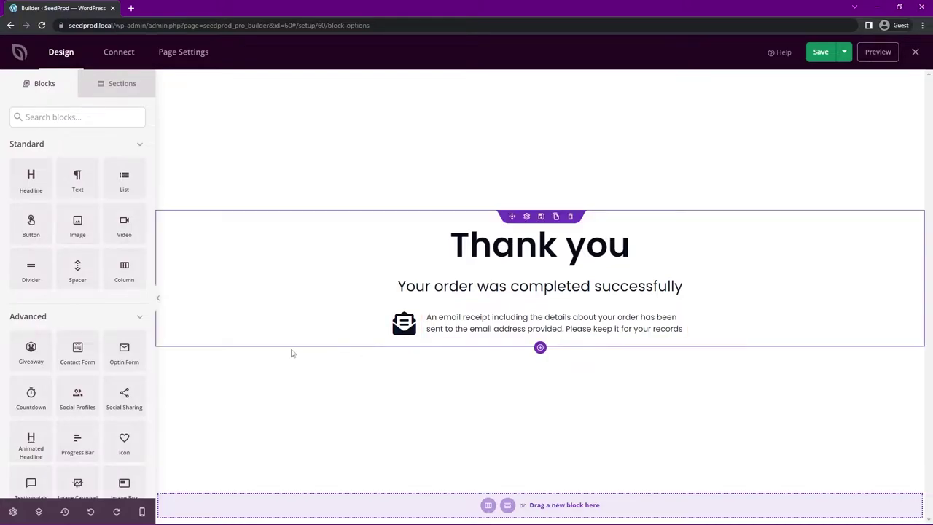
In Global Settings fonts, try Piedra for headings and Flavors for body text.
click(12, 514)
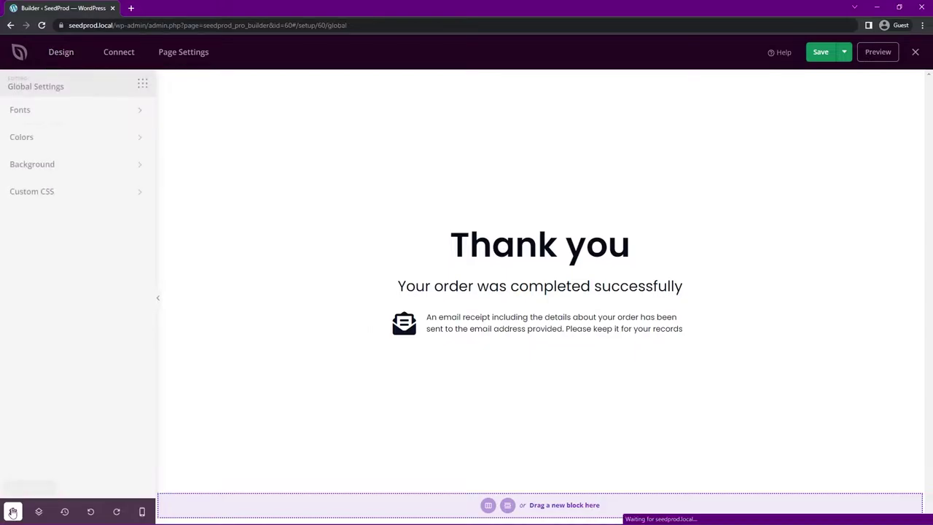
click(139, 112)
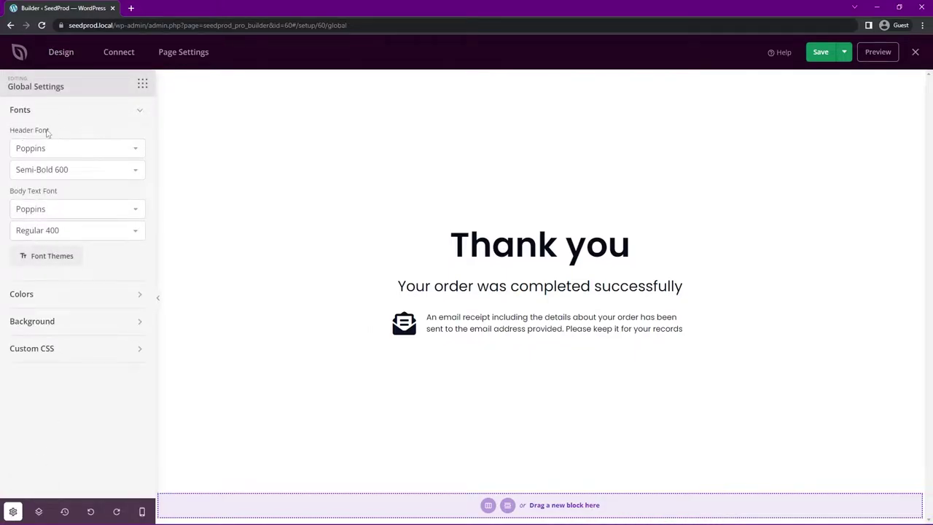
click(132, 151)
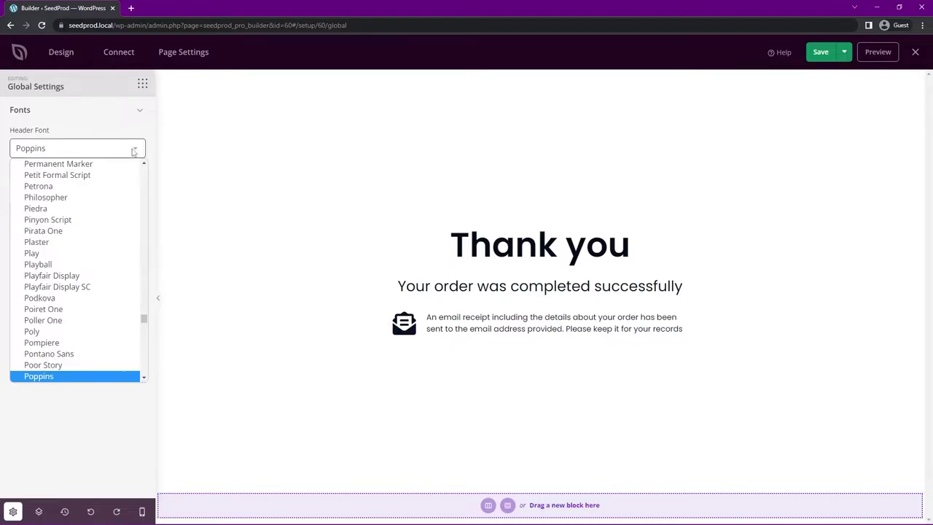
click(75, 210)
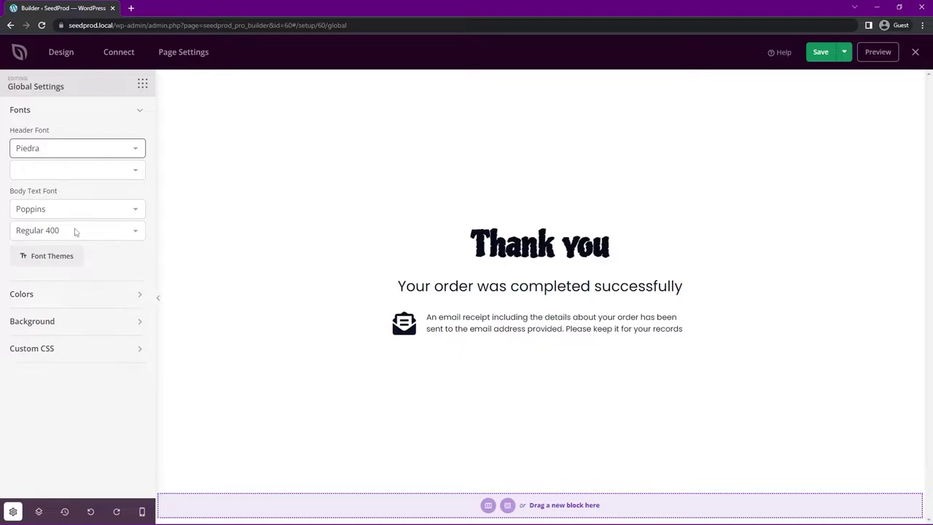
click(58, 211)
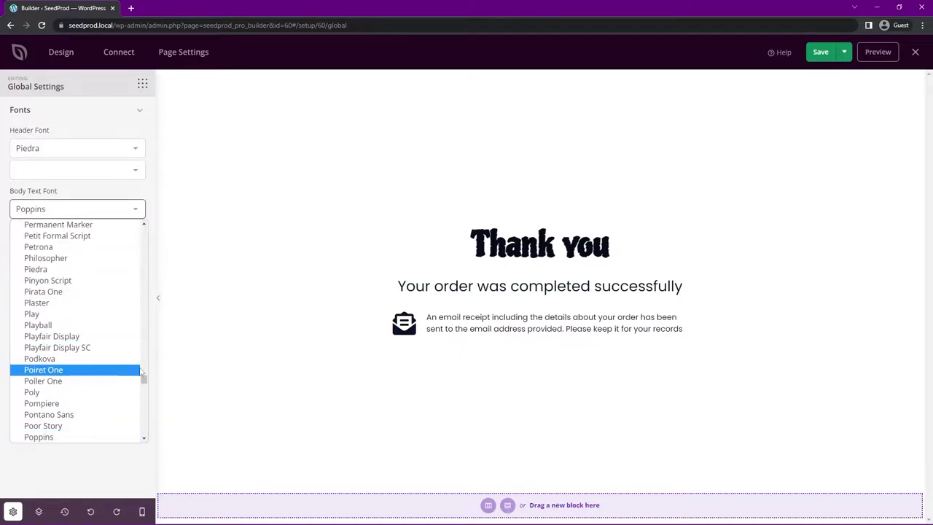
scroll(134, 303, up, 15)
click(76, 299)
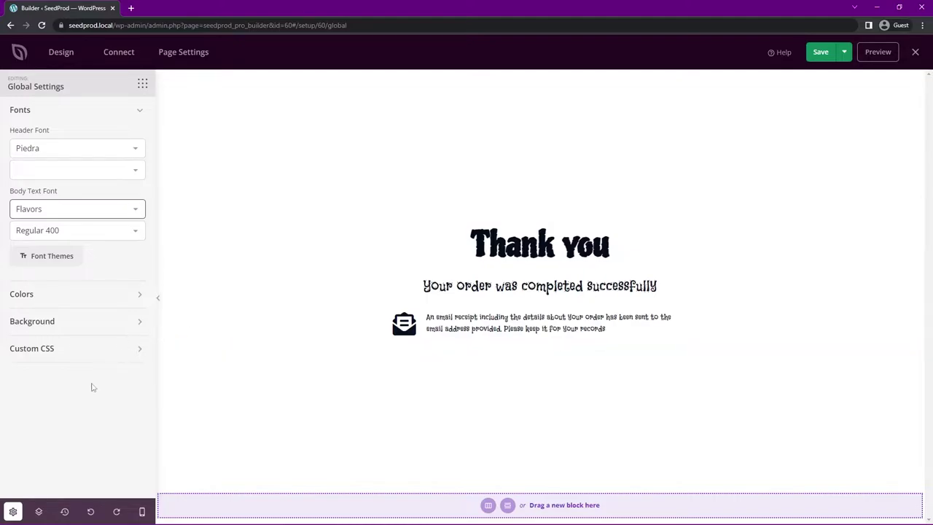
Apply the Source Sans Pro / Open Sans font theme instead.
click(51, 258)
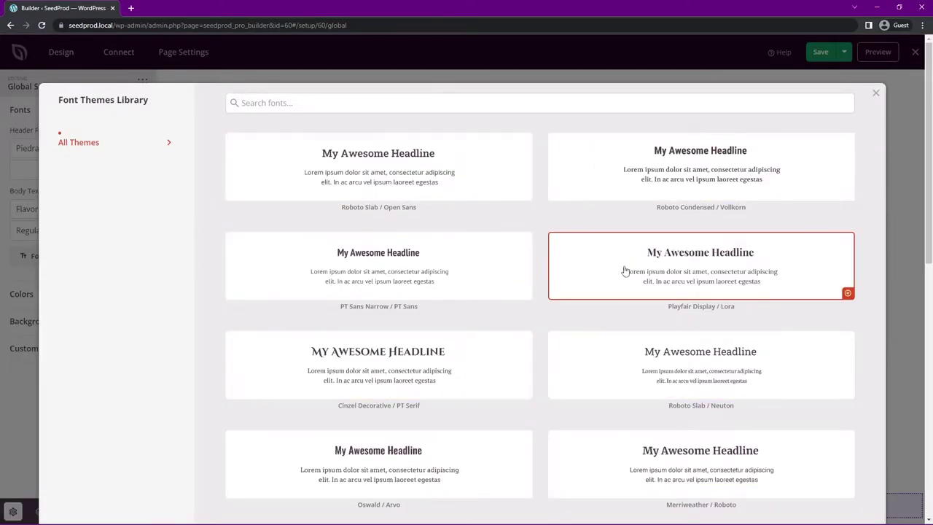
scroll(612, 273, down, 5)
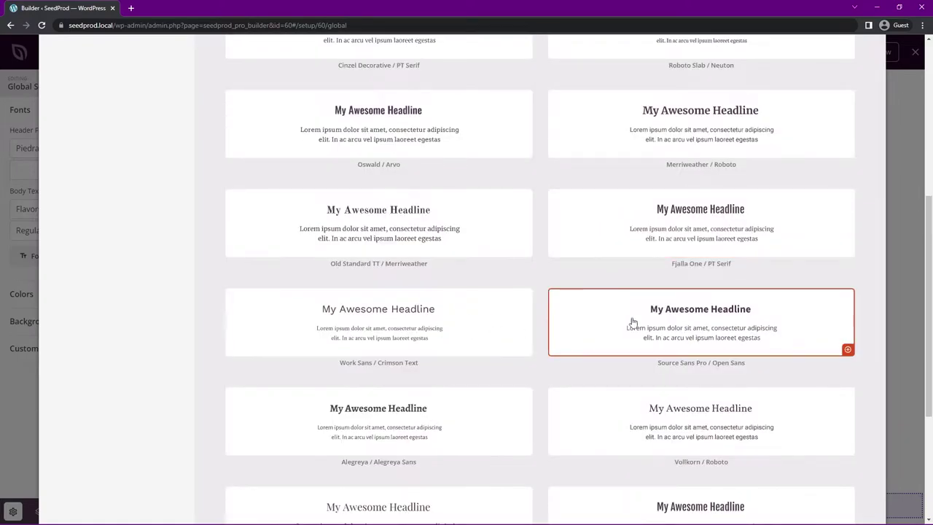
click(721, 319)
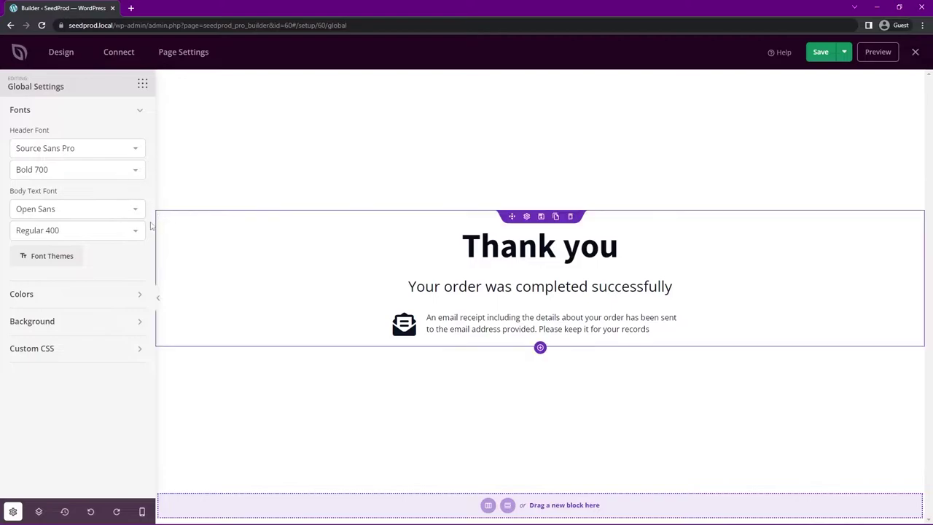
Preview the global colour palettes without applying one.
click(140, 110)
click(42, 139)
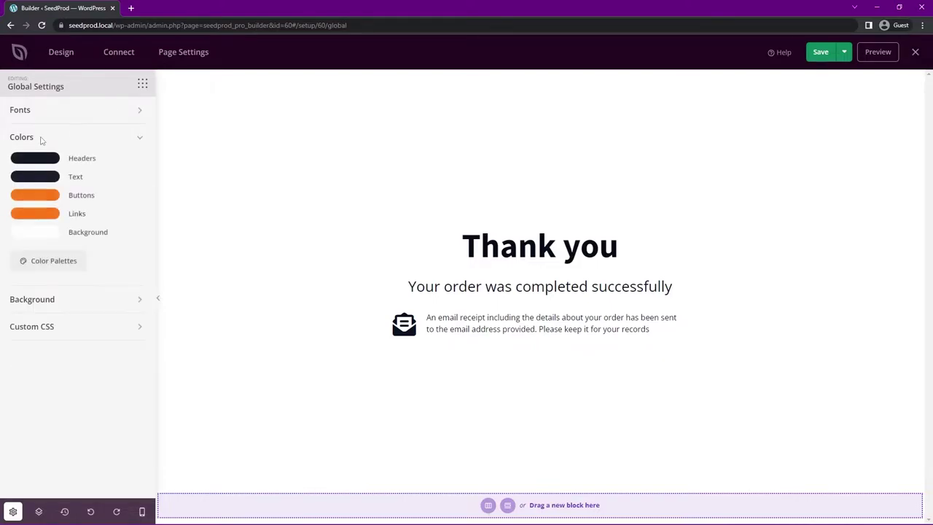
click(51, 264)
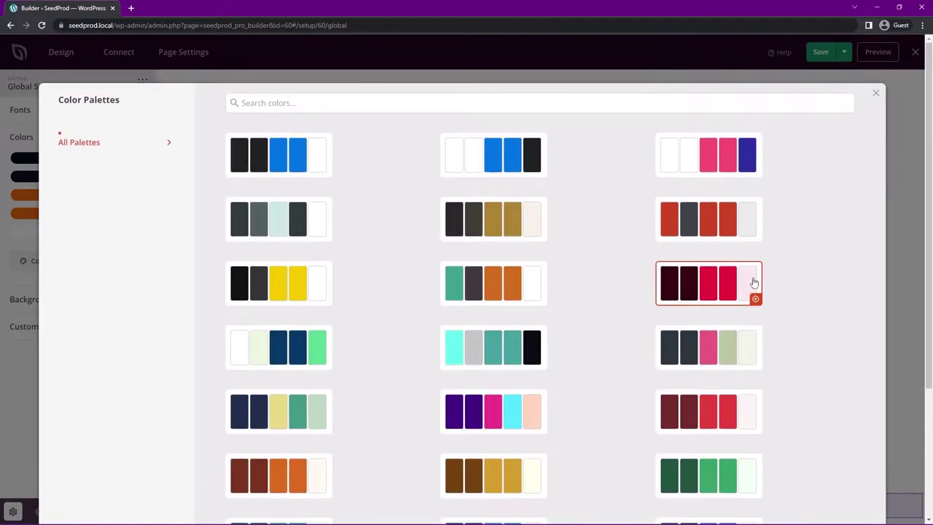
click(875, 94)
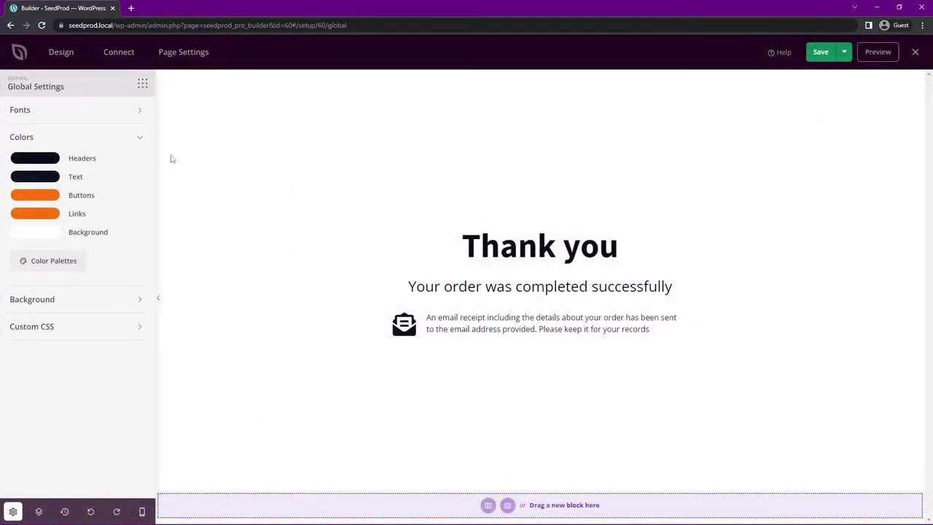
click(120, 139)
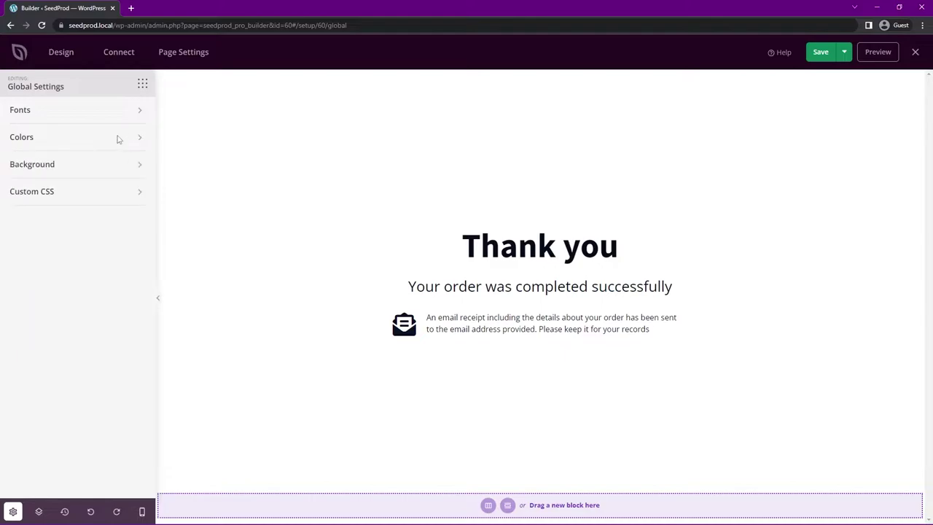
Set the page background colour to a light grey.
click(69, 167)
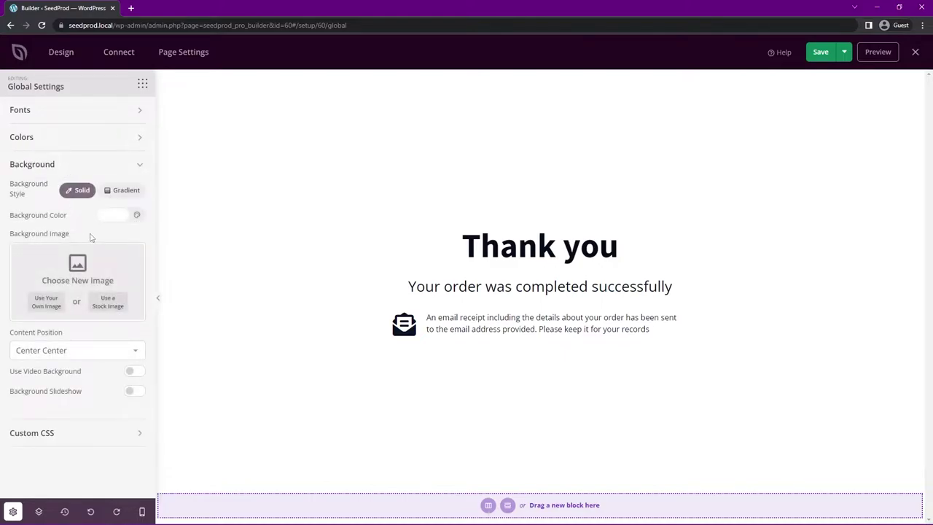
click(116, 215)
drag(117, 255, 74, 241)
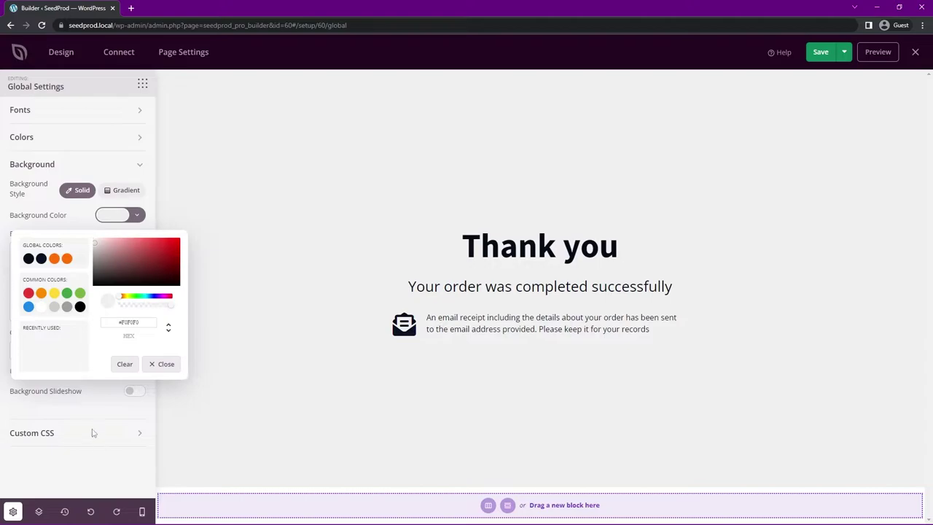
click(115, 472)
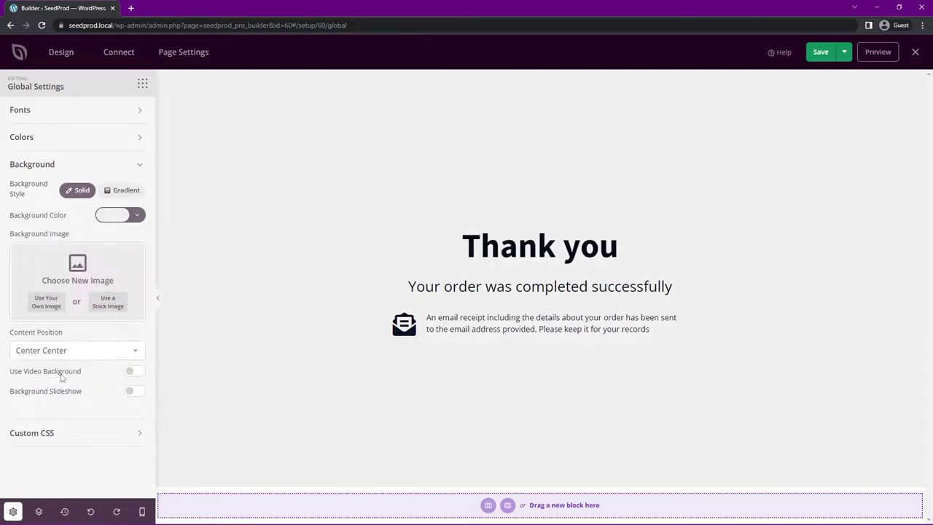
click(140, 167)
Glance at the custom CSS area, then return to the blocks library.
click(61, 194)
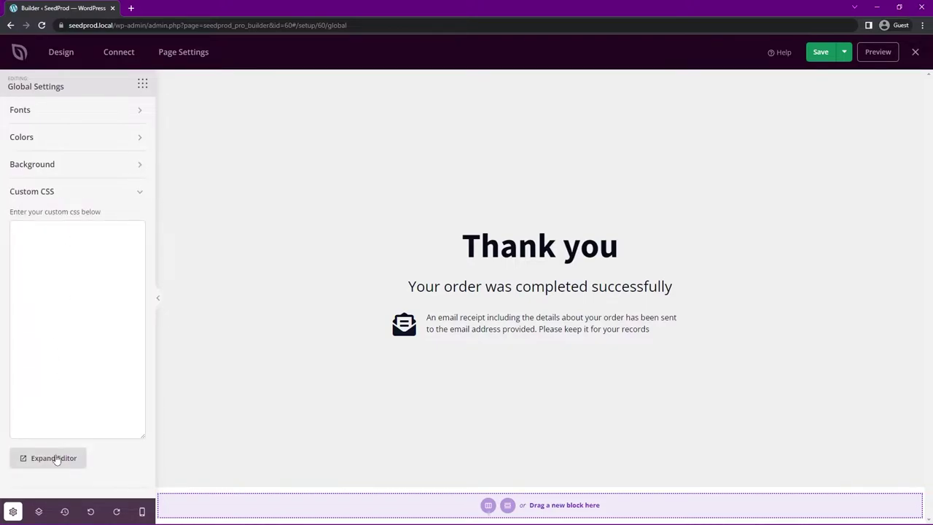
click(140, 192)
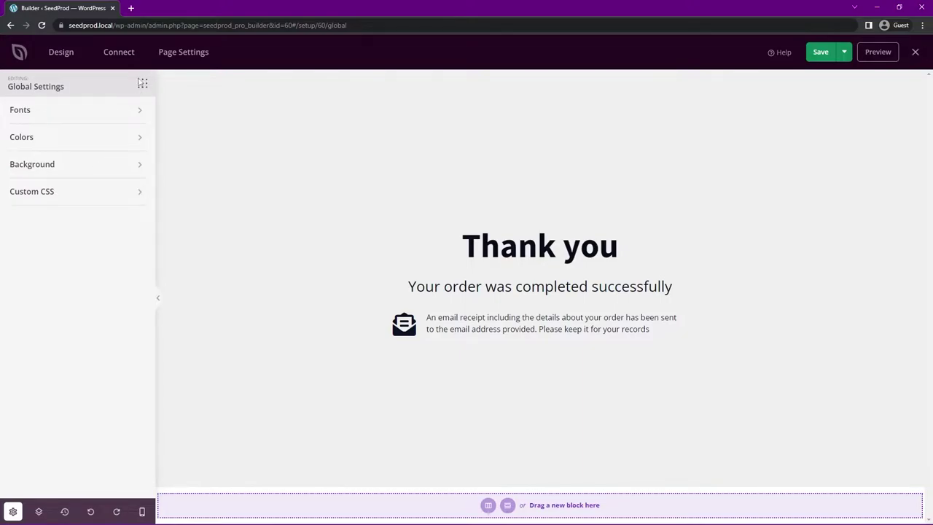
click(142, 83)
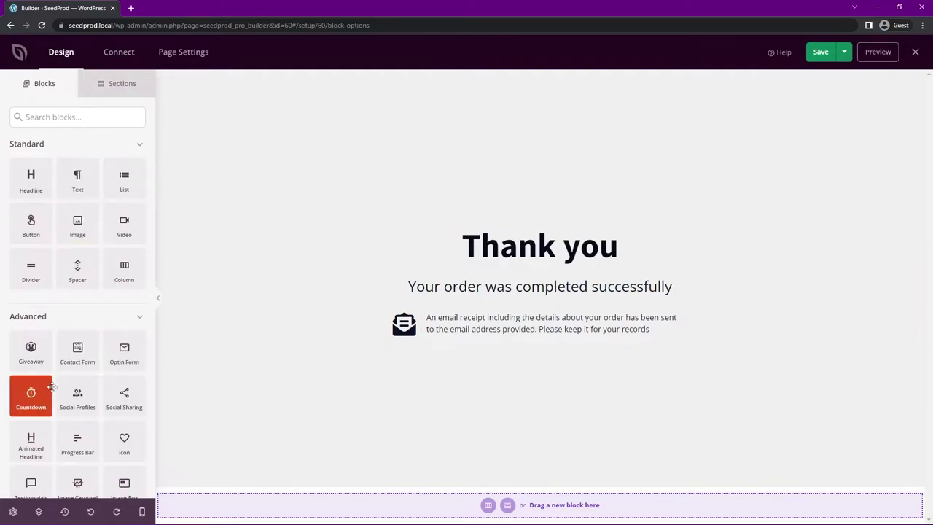
Insert the Hero 2 section template below the thank-you message.
click(122, 85)
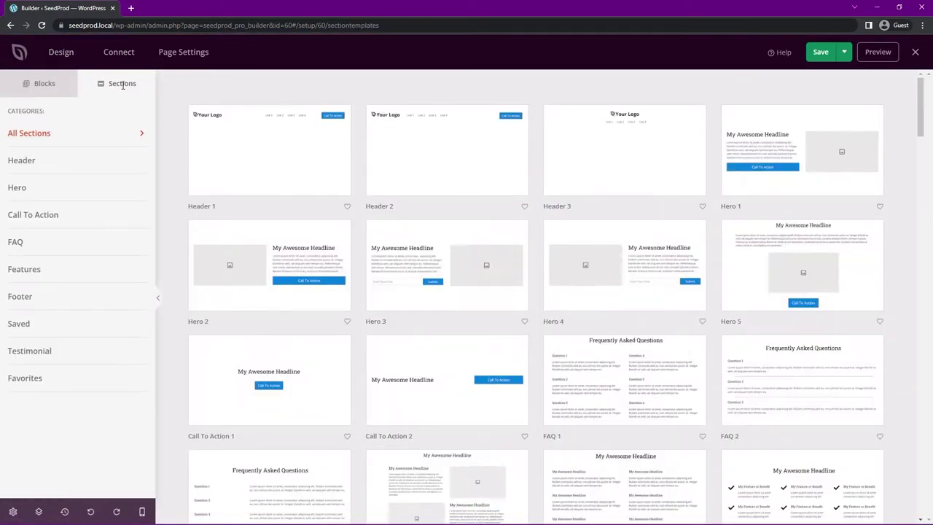
click(17, 189)
mouse_move(407, 179)
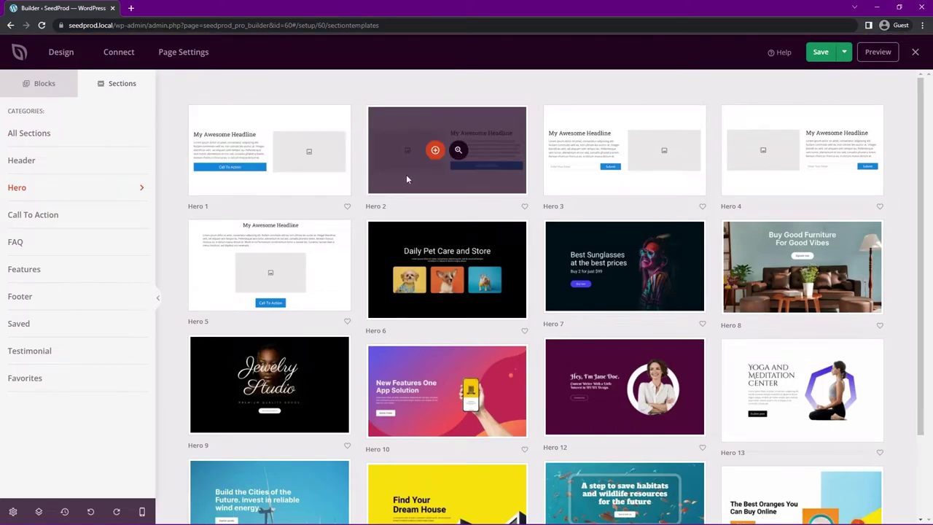
click(439, 156)
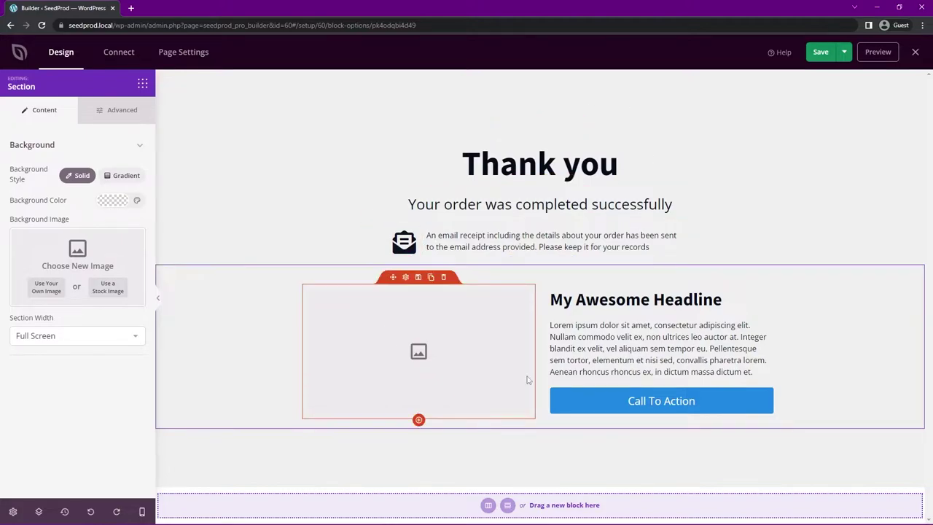
Set the section's image to the blue v-neck tee from the Media Library.
click(445, 368)
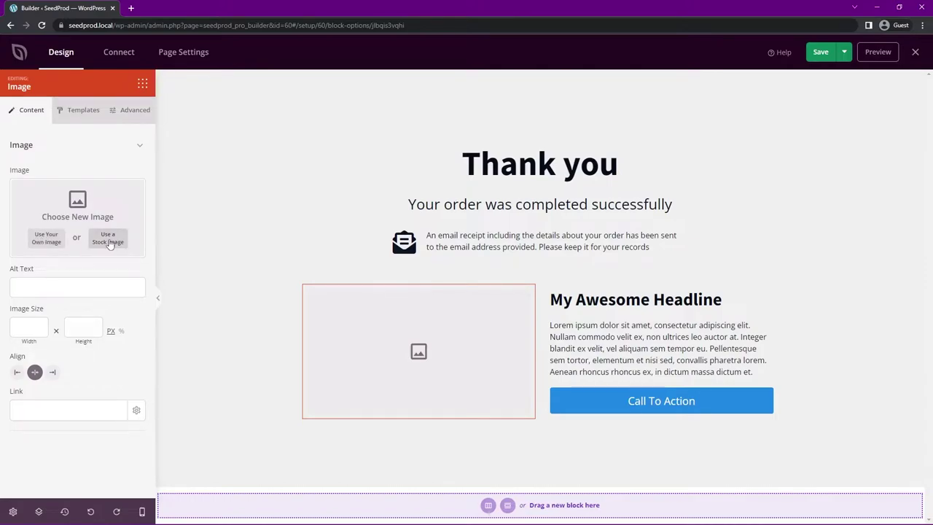
click(46, 240)
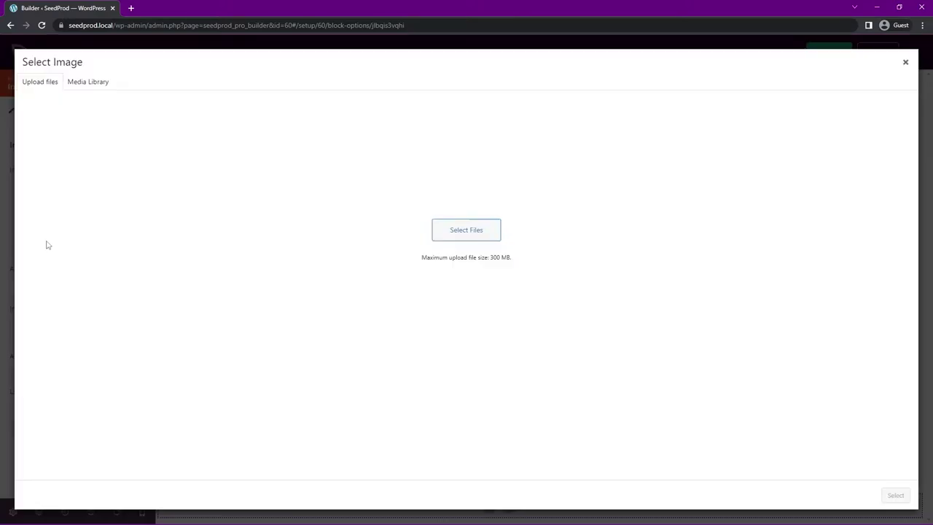
click(90, 83)
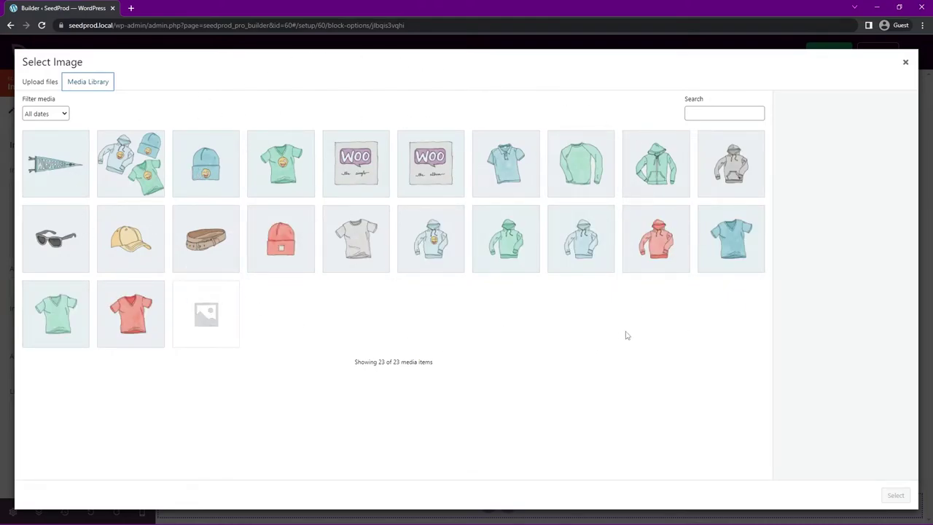
click(734, 245)
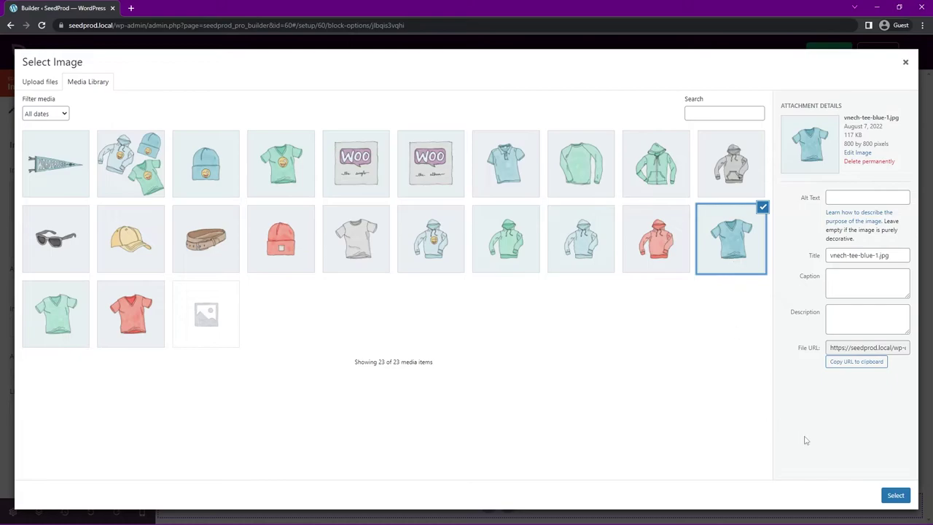
click(895, 495)
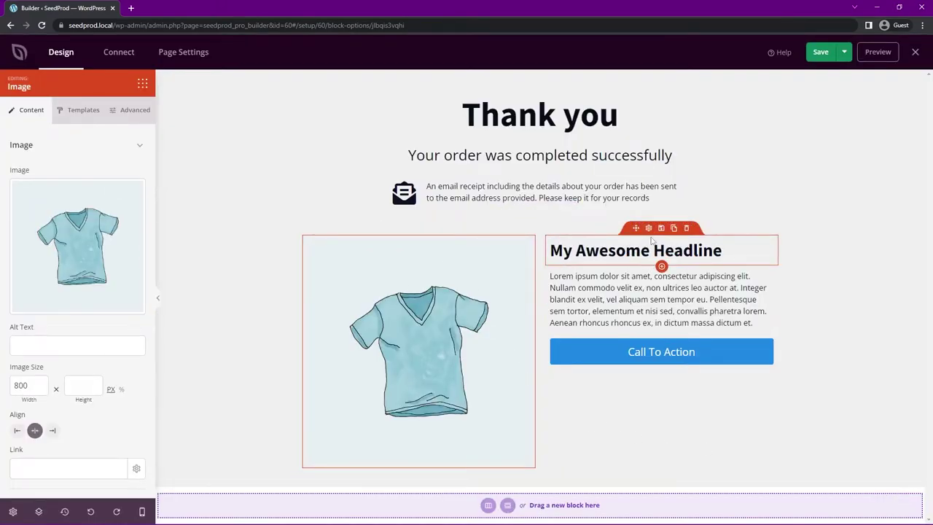
Retitle the headline 'Awesome Blue T-Shirt' and duplicate the lorem ipsum paragraph.
click(649, 228)
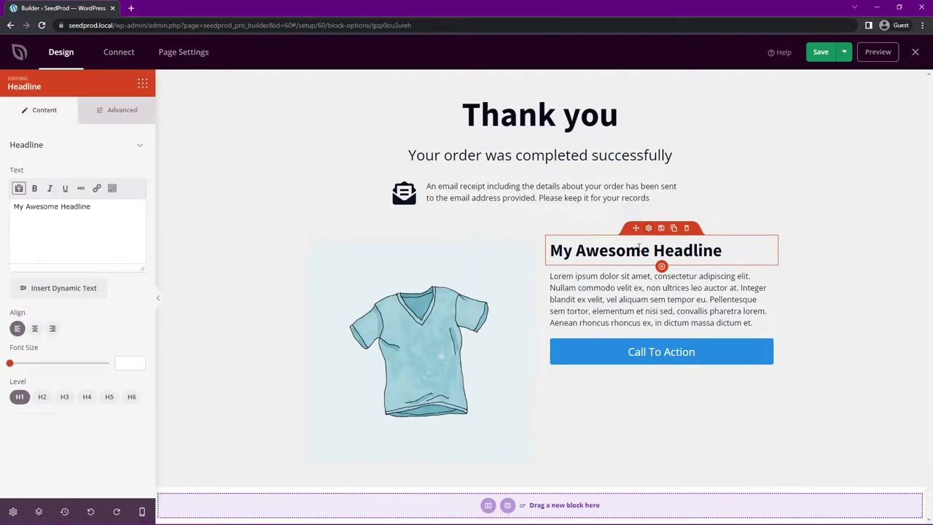
drag(115, 205, 13, 209)
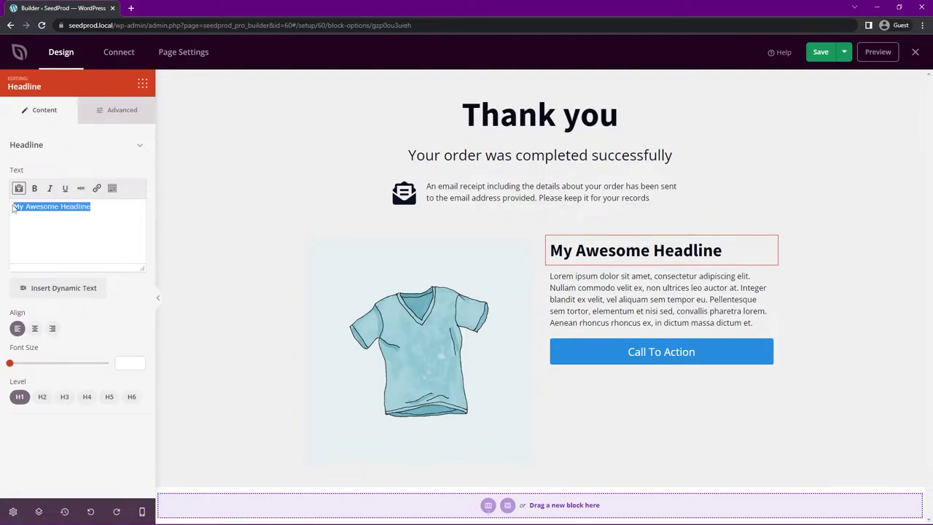
click(647, 269)
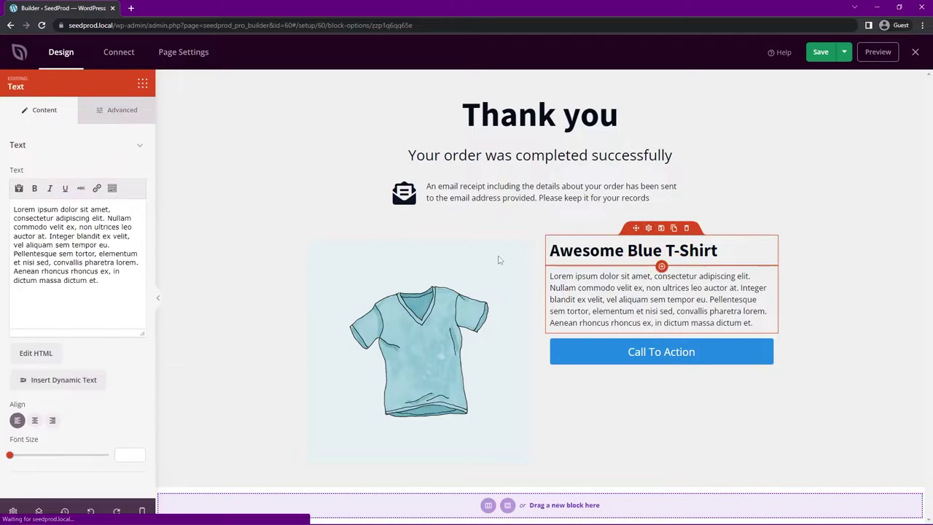
drag(108, 282, 2, 208)
key(ctrl+c)
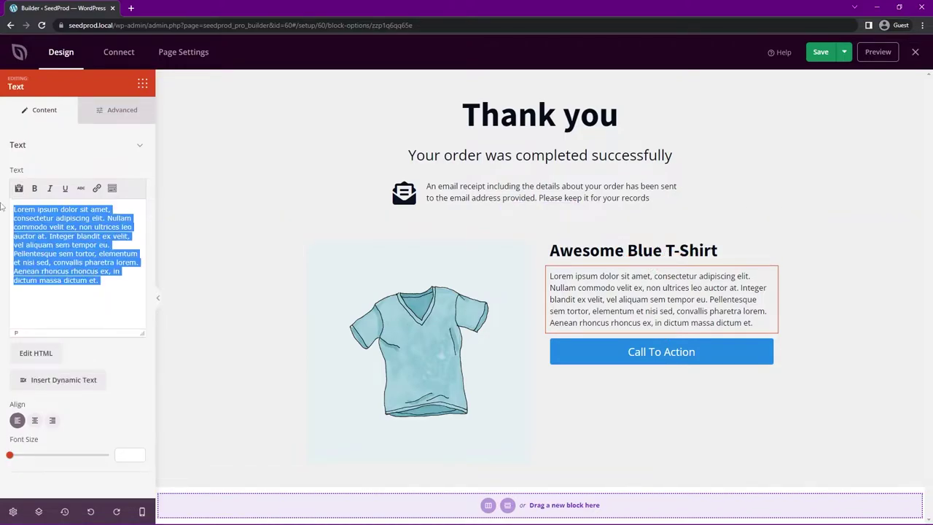
click(117, 281)
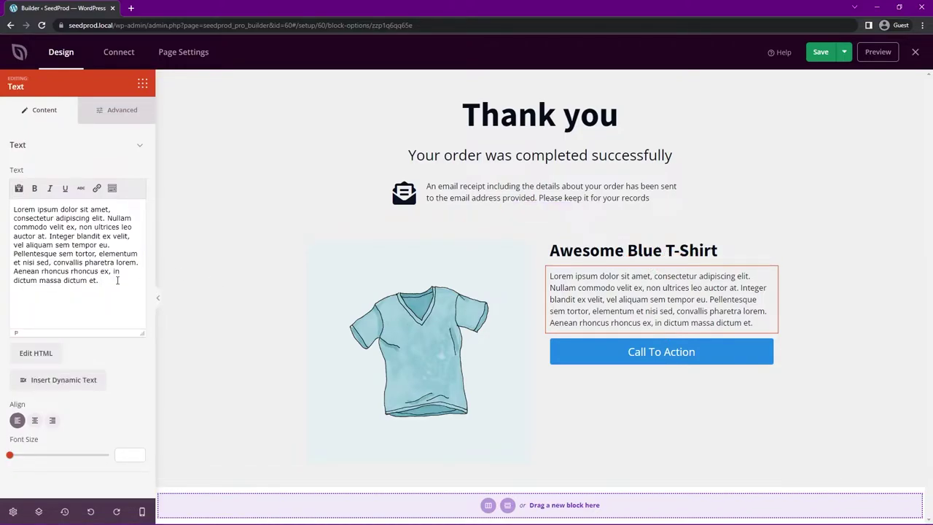
key(ctrl+v)
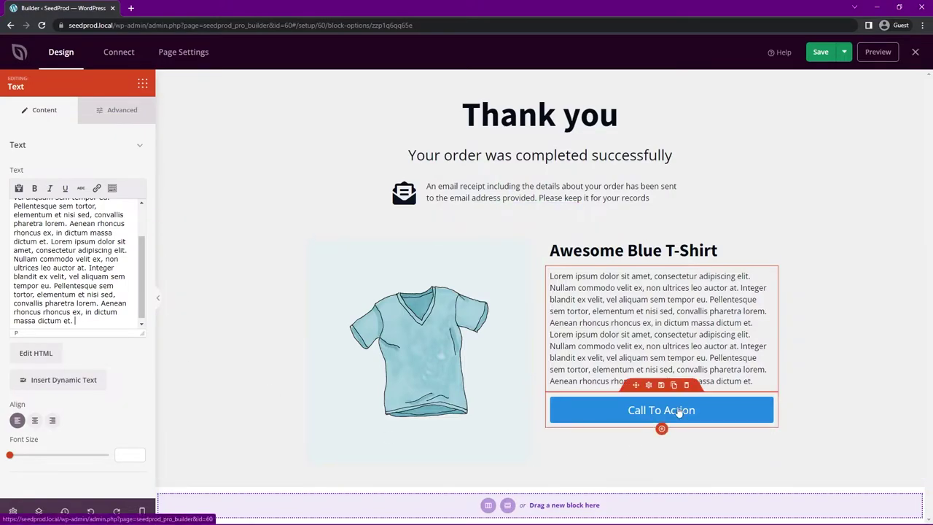
Replace the Call To Action button with a WooCommerce Add To Cart block and save.
click(686, 385)
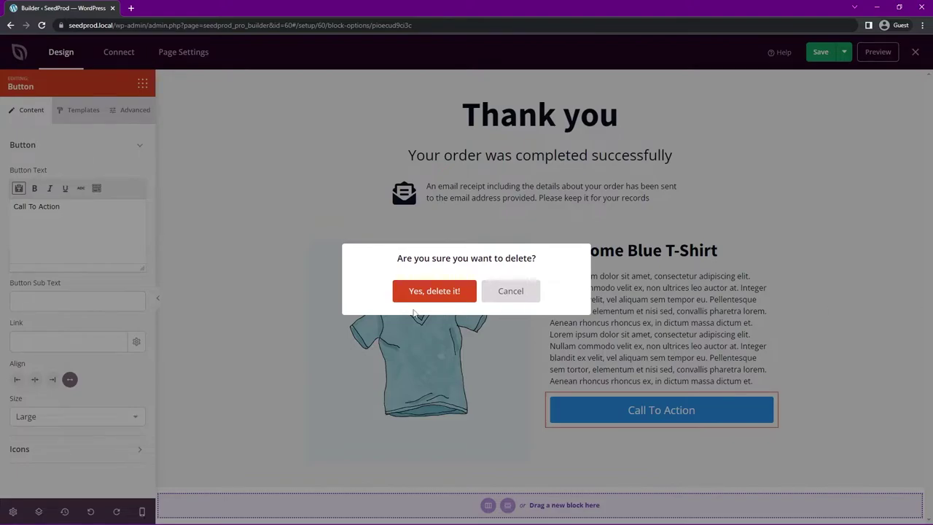
click(456, 292)
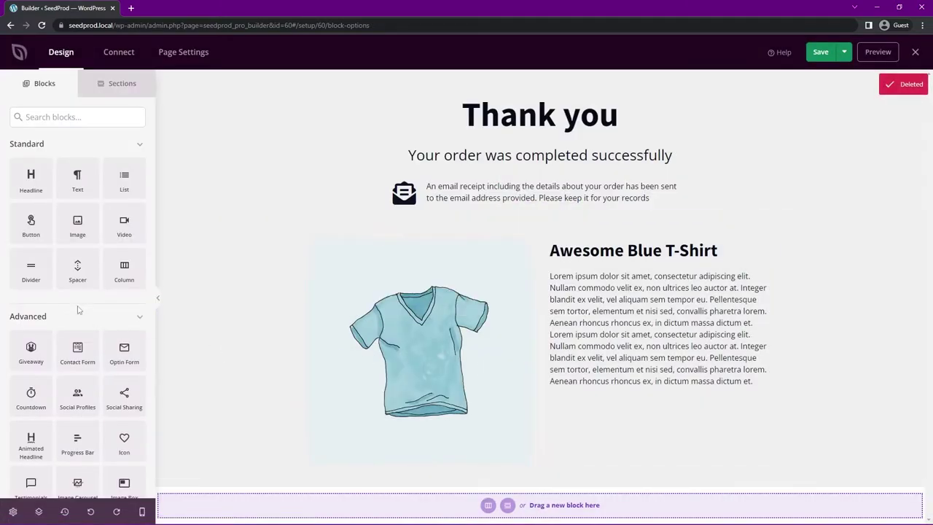
scroll(77, 183, down, 10)
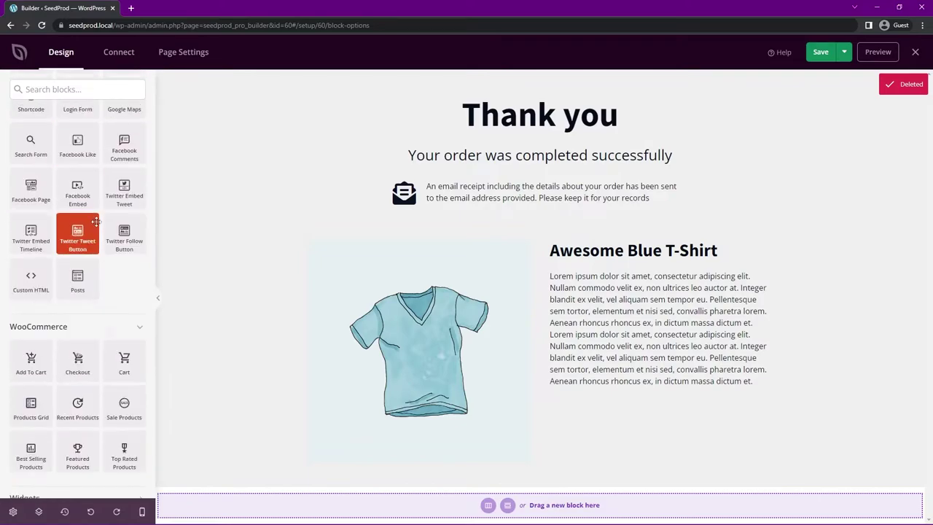
scroll(122, 286, up, 2)
scroll(117, 291, down, 3)
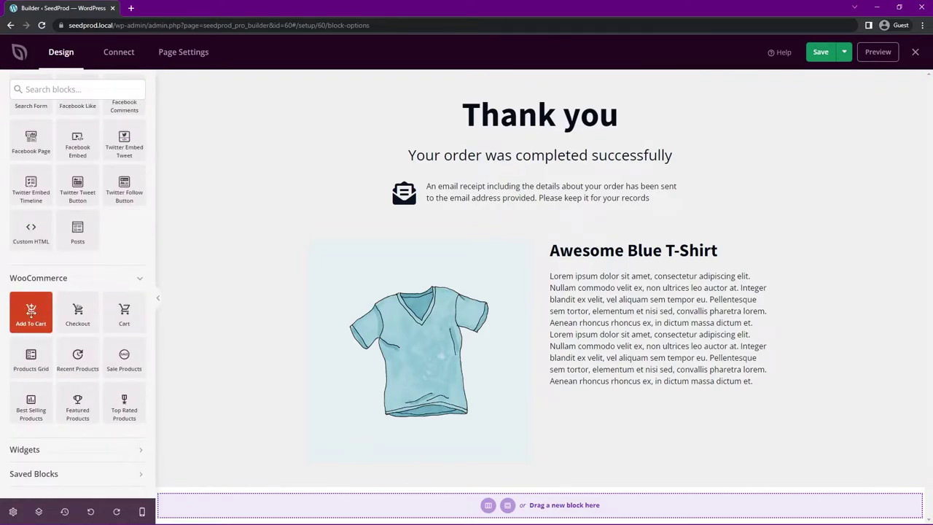
drag(30, 310, 671, 401)
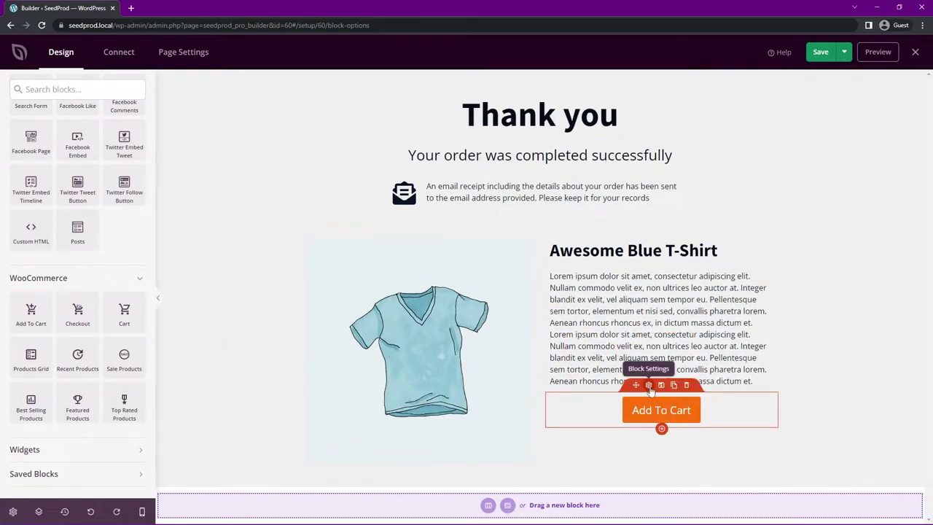
click(649, 384)
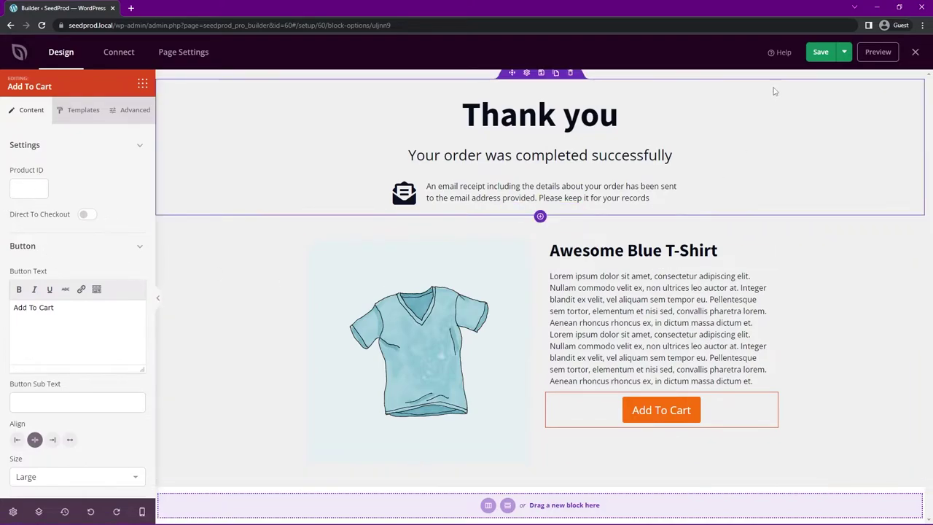
click(824, 56)
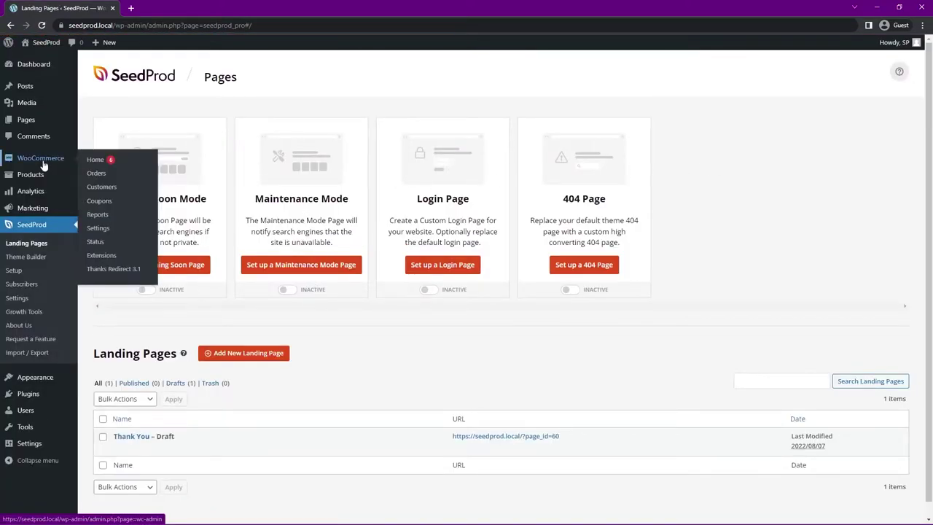
Go to Products > All Products in the WordPress admin.
mouse_move(31, 176)
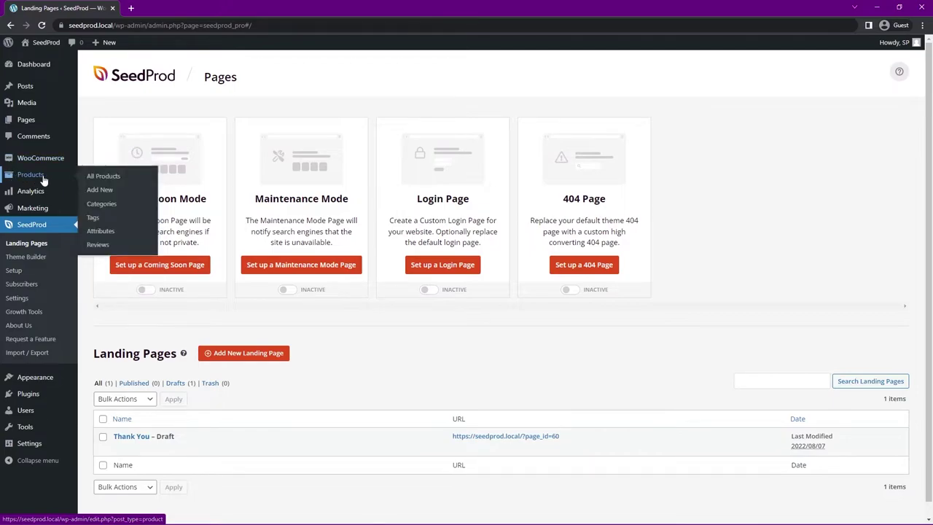
click(103, 178)
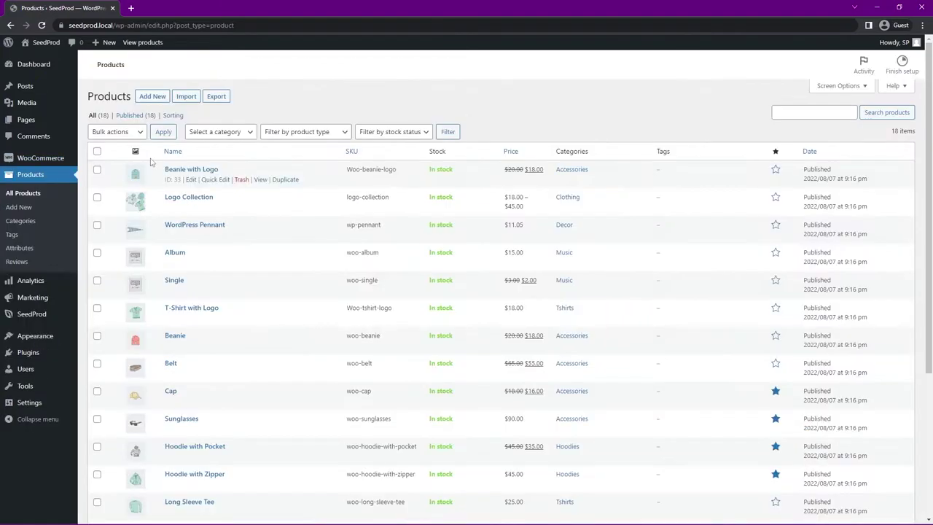
Copy the Polo product's ID from the list, then go to SeedProd Landing Pages.
scroll(706, 230, down, 3)
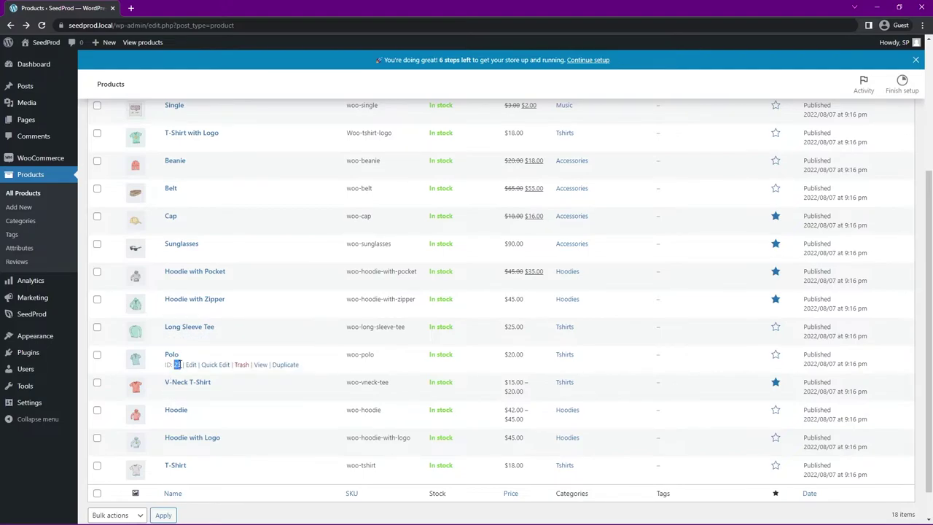
right_click(177, 365)
key(Escape)
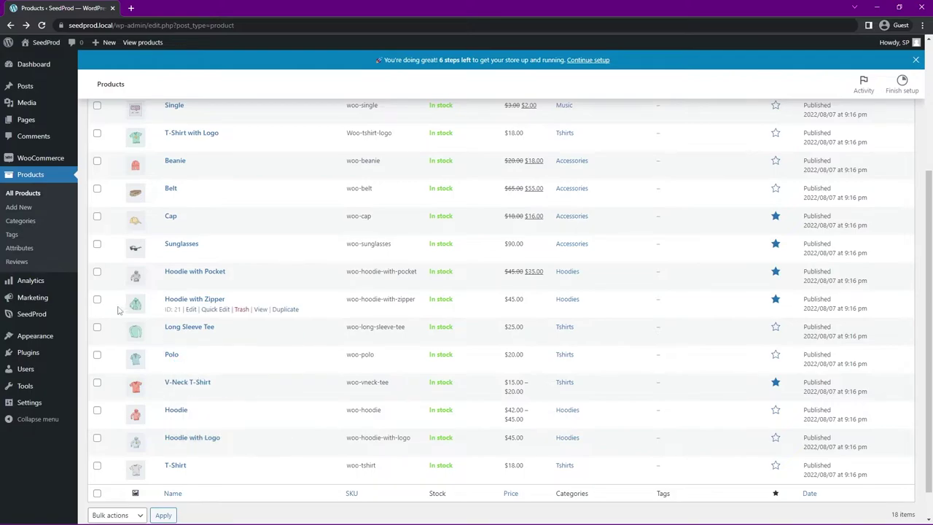
mouse_move(69, 317)
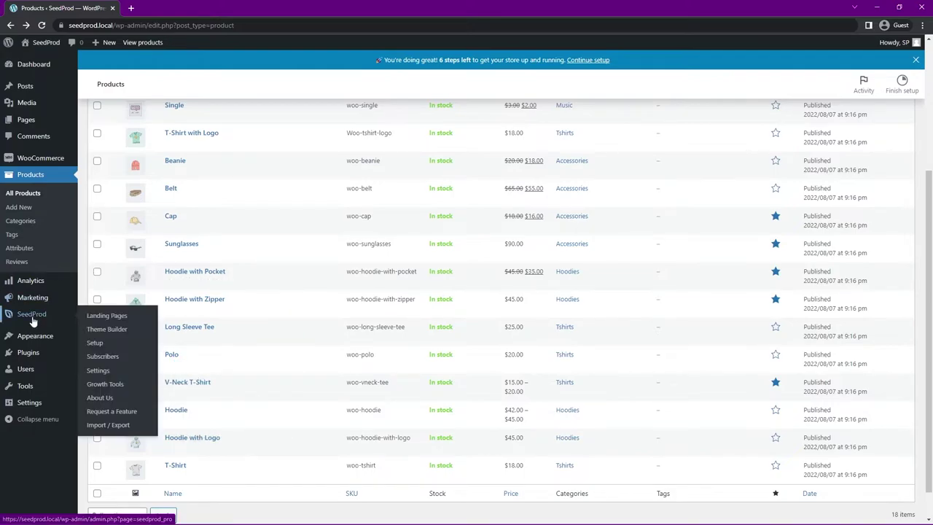
click(107, 318)
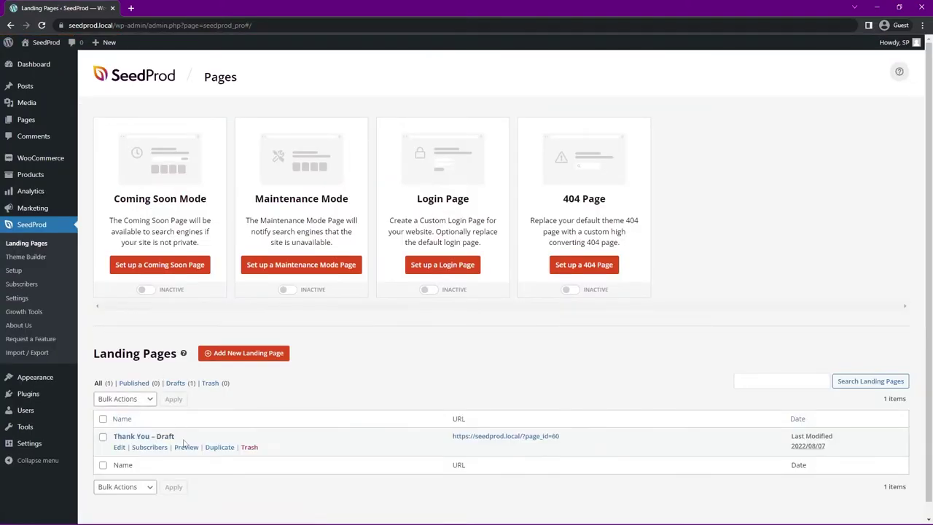
On the Thank You page, set the Add To Cart block to product 23 with Direct To Checkout.
click(120, 447)
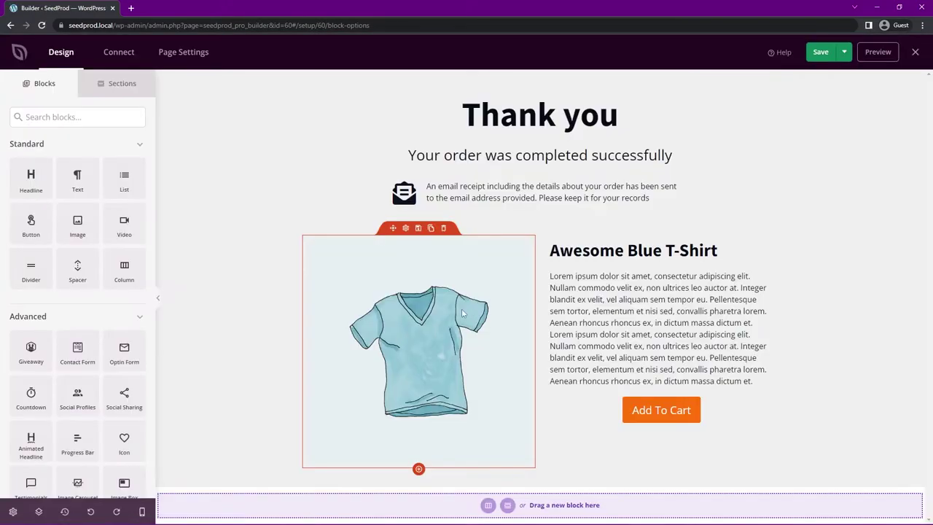
click(661, 409)
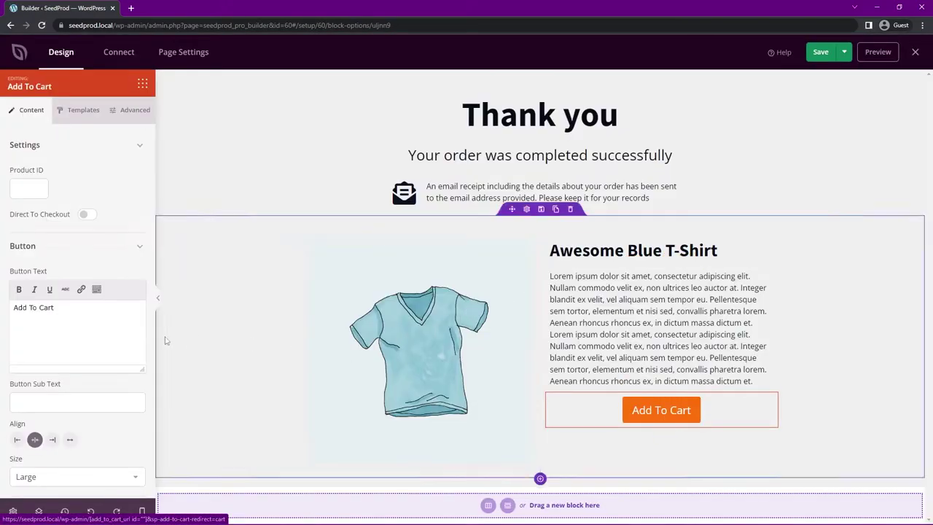
click(24, 188)
click(20, 217)
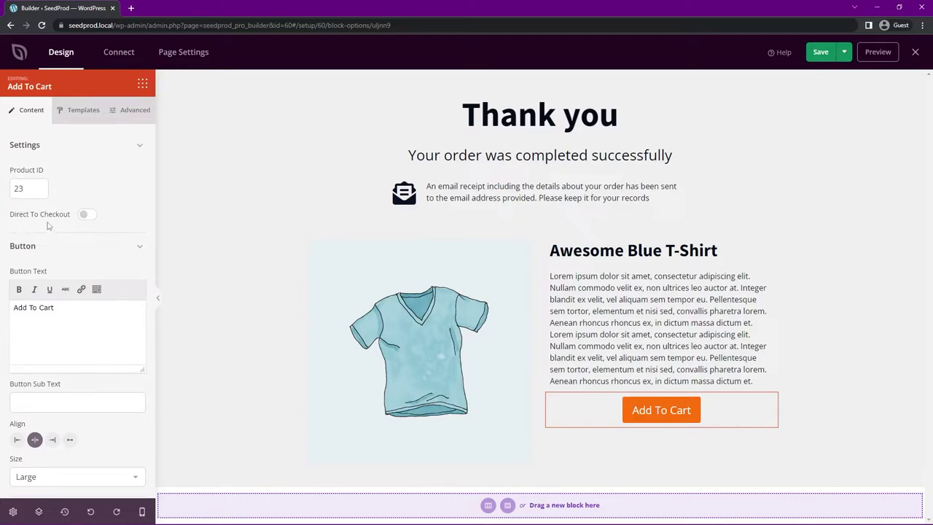
click(87, 215)
Change the button text to 'Buy Now!' and leave the sub text empty.
drag(71, 316, 7, 317)
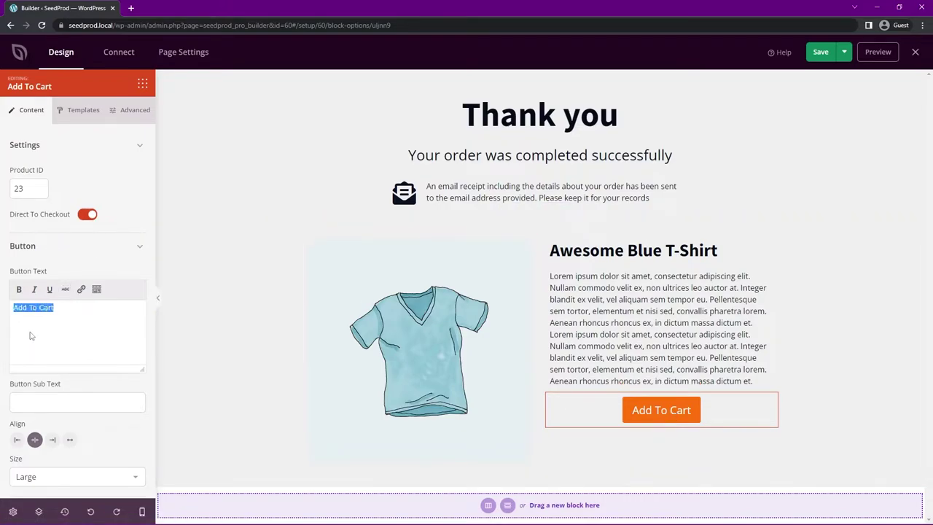
scroll(30, 335, down, 1)
text(Buy Now!)
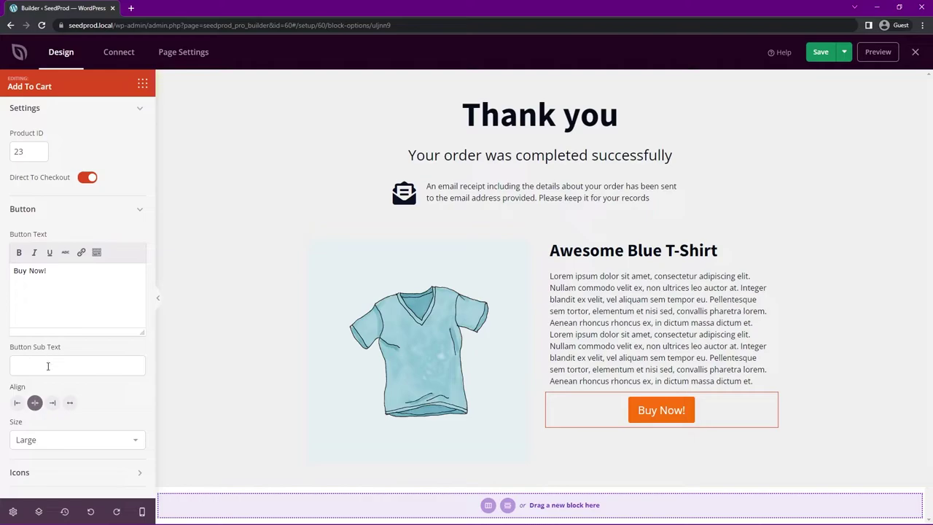
click(63, 365)
text(dtyjedtyj)
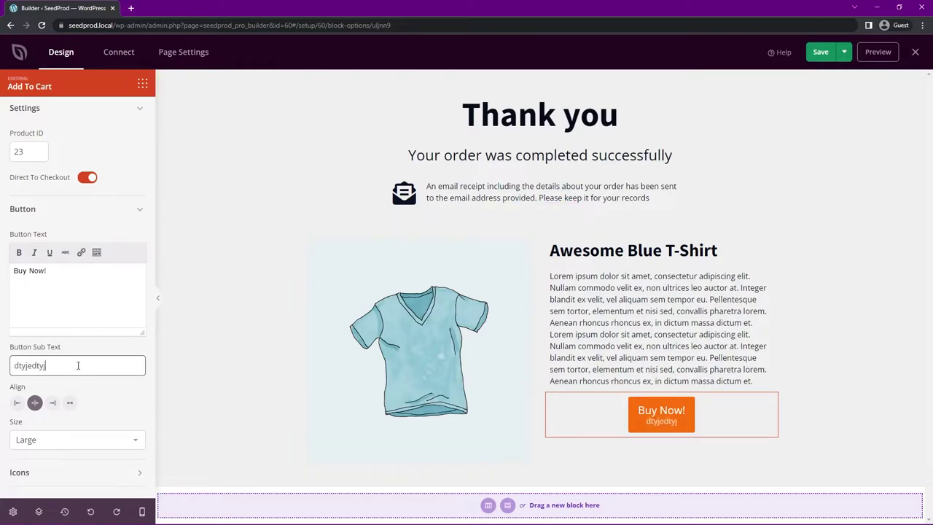
text(eyj)
drag(56, 365, 13, 366)
click(89, 393)
triple_click(87, 363)
key(BackSpace)
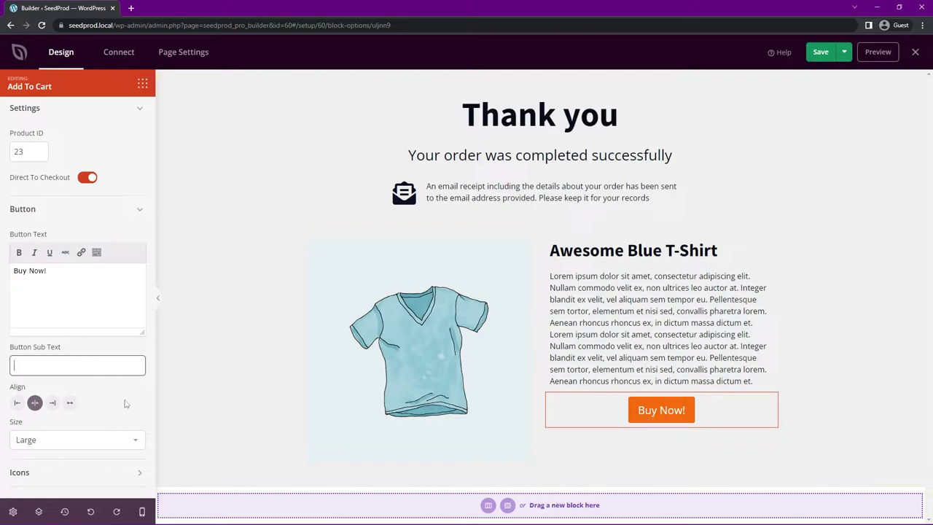
click(125, 403)
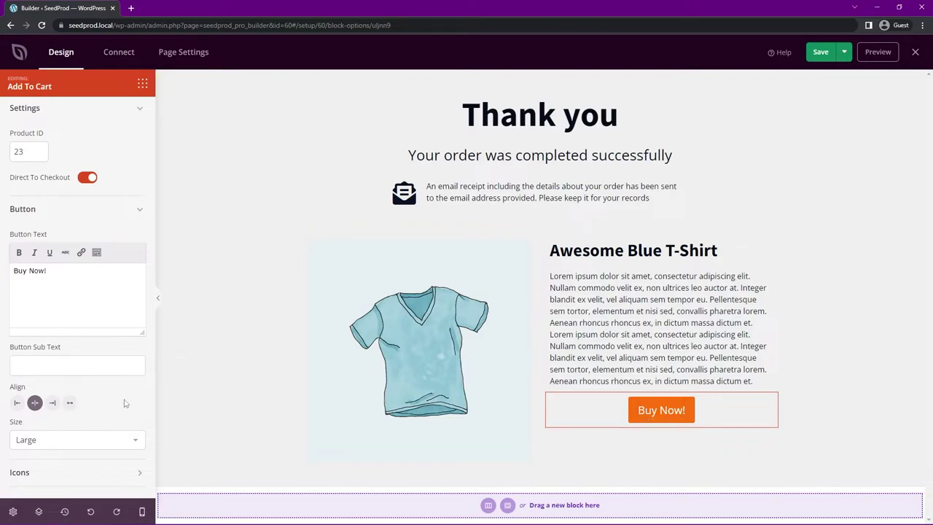
Make the button full width and set its size to Large.
click(17, 402)
click(34, 403)
click(52, 402)
click(69, 402)
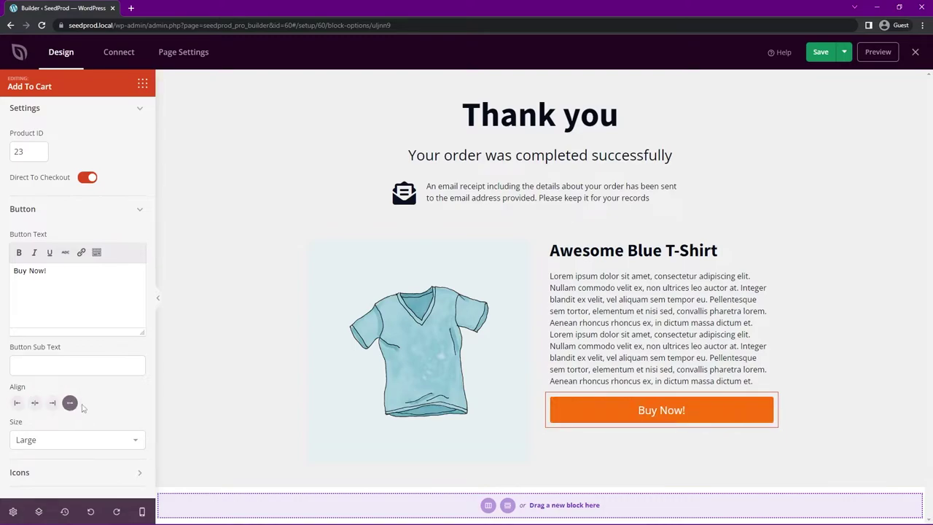
click(54, 439)
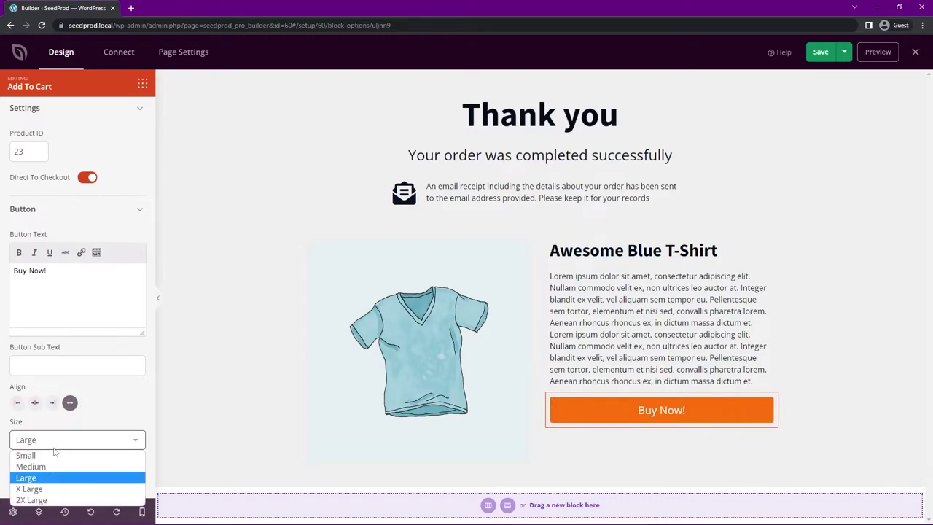
click(54, 453)
click(67, 442)
click(51, 500)
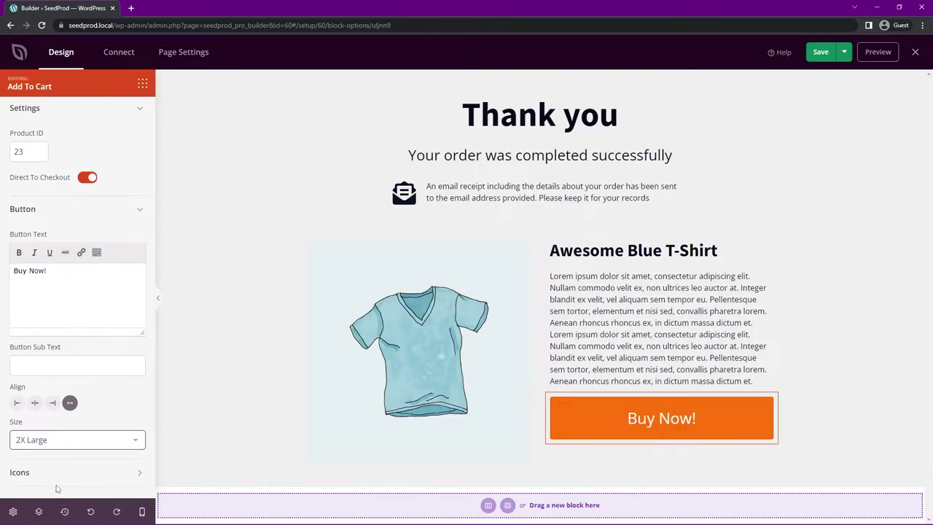
click(71, 442)
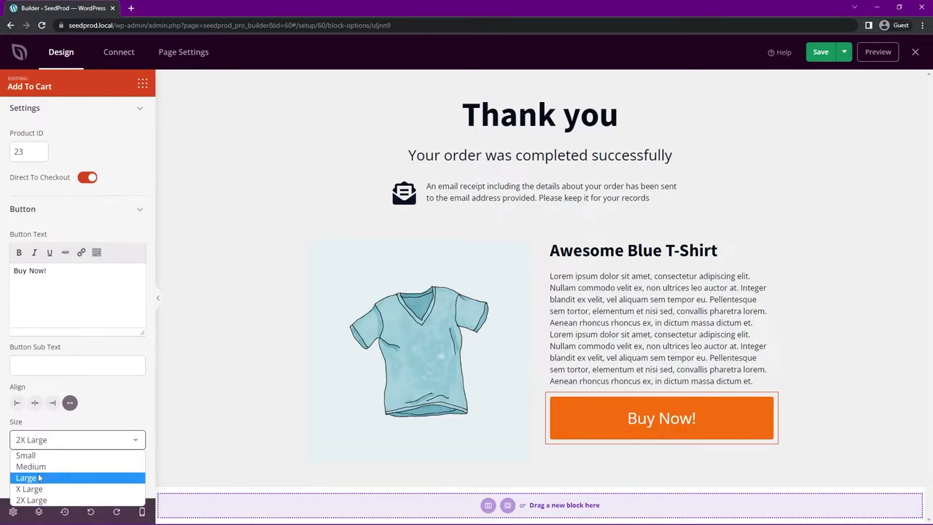
click(40, 468)
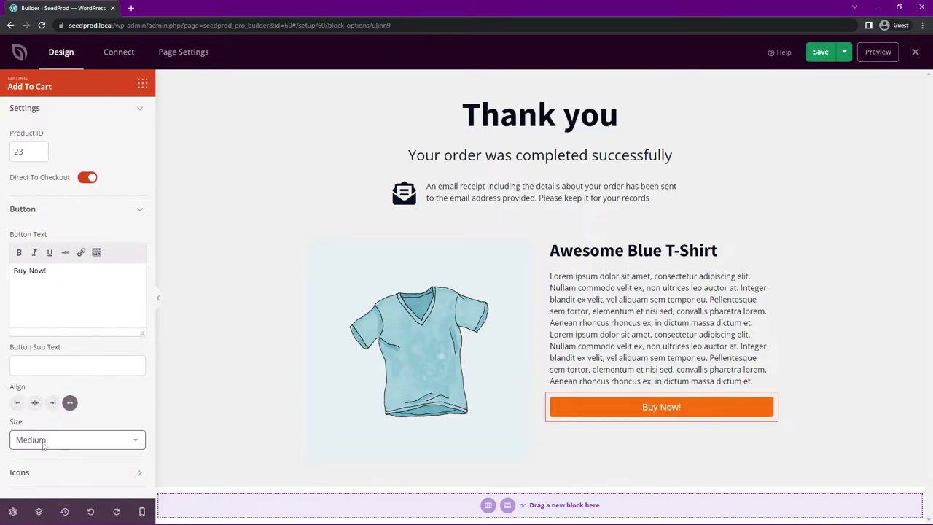
click(42, 441)
click(40, 476)
Collapse the text and product settings and expand the icon options.
click(140, 210)
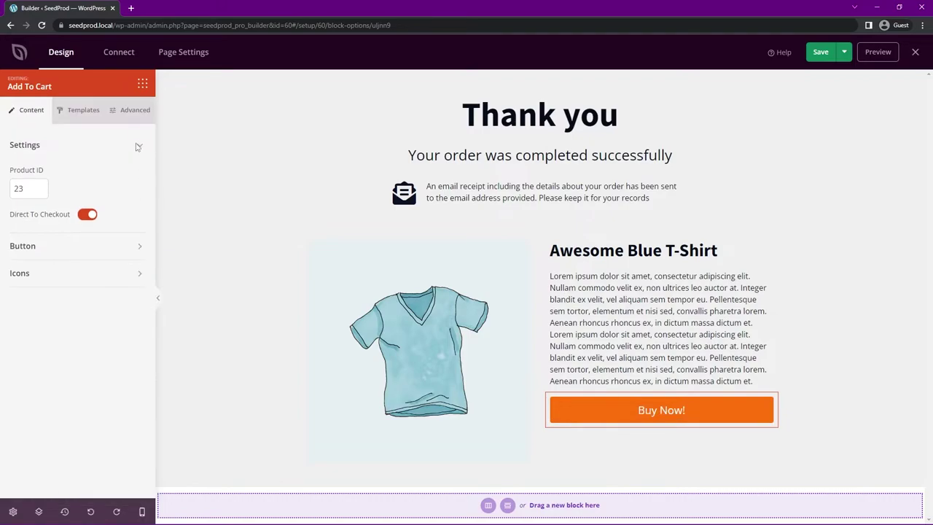
click(138, 146)
click(29, 202)
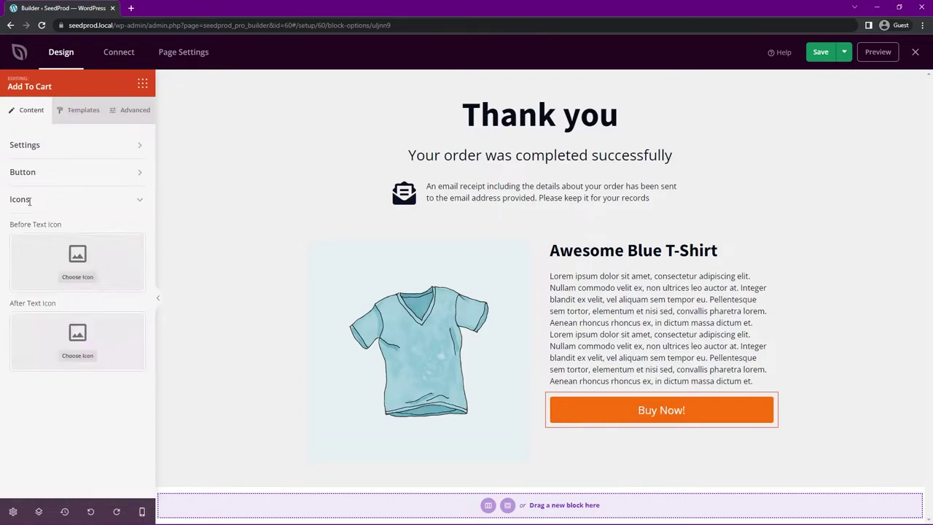
Add a circled right arrow icon after the button text, found by searching 'arrow'.
click(78, 355)
click(283, 107)
text(arr)
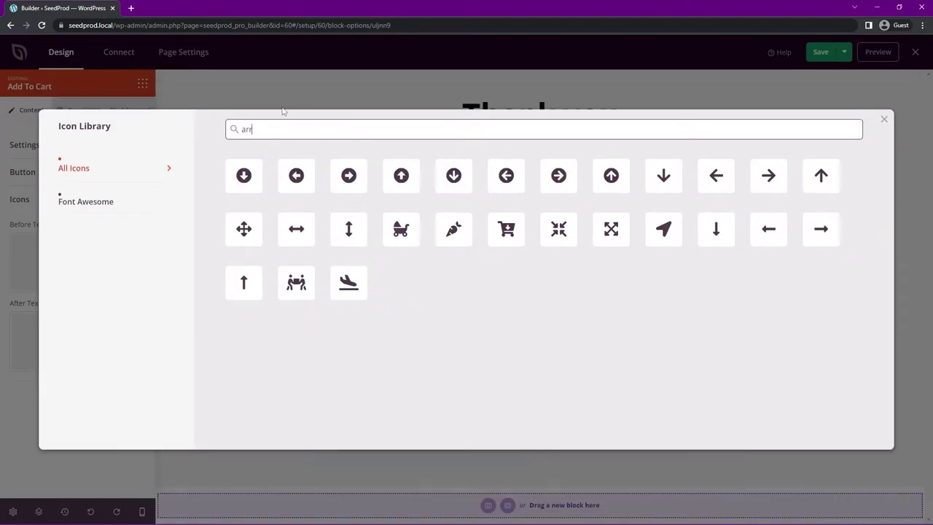
text(ow)
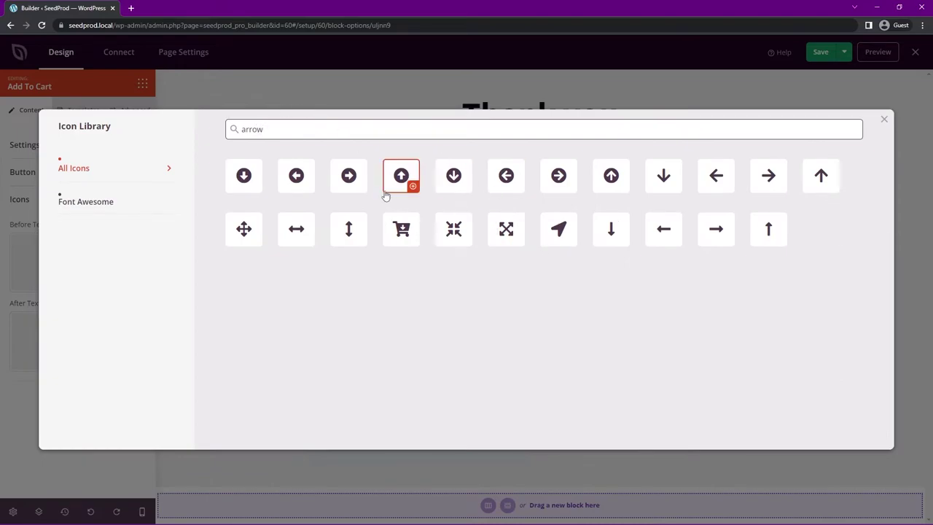
click(348, 178)
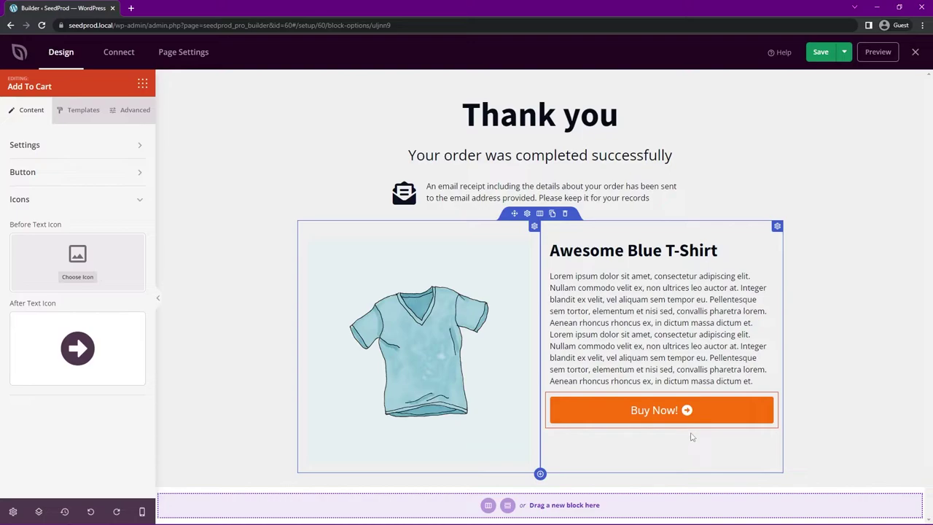
Apply the flat blue button template.
click(78, 111)
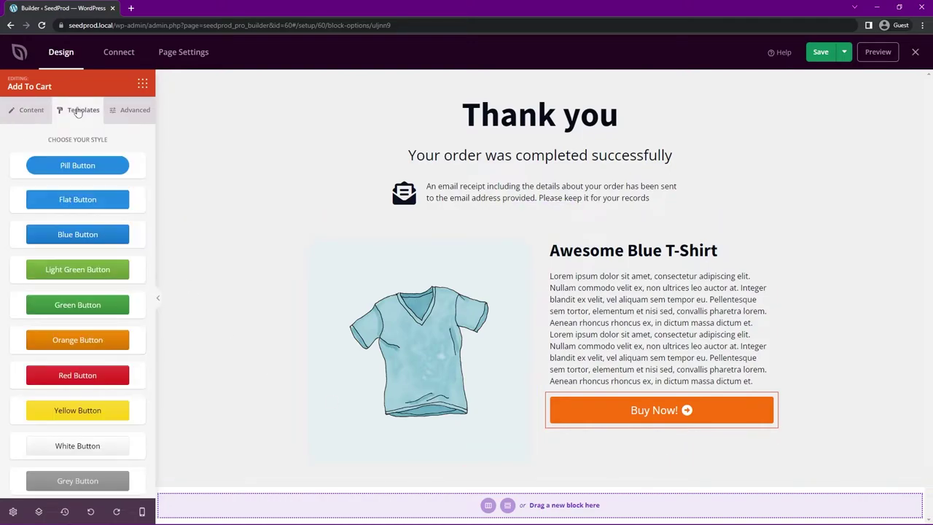
scroll(77, 291, down, 1)
scroll(81, 313, up, 1)
scroll(82, 323, down, 1)
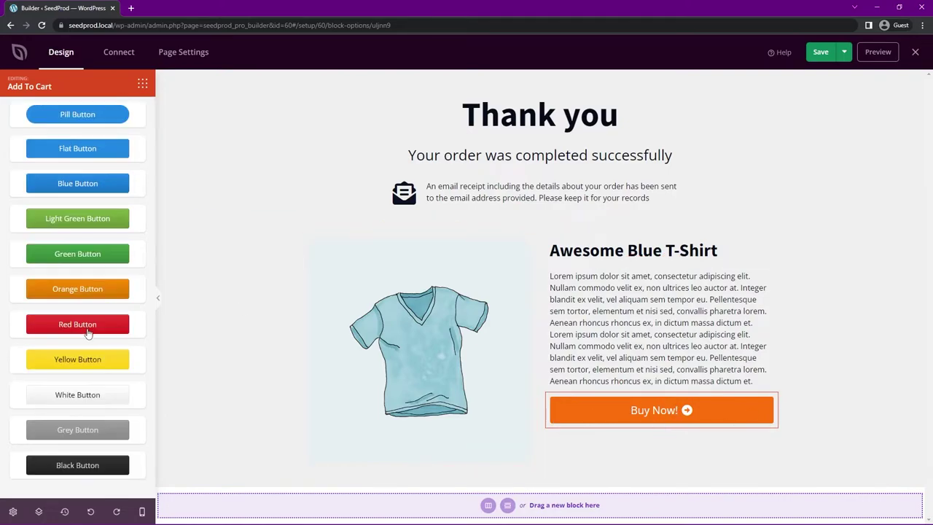
scroll(80, 378, up, 1)
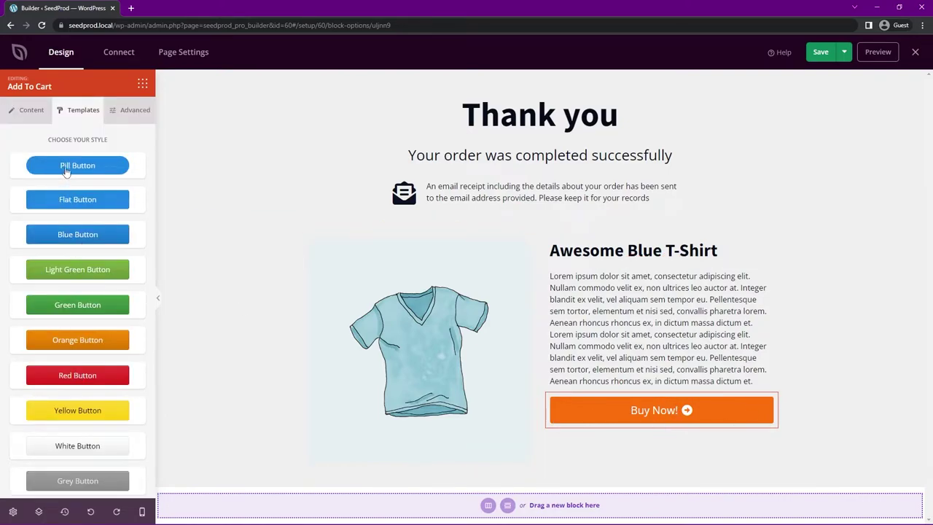
click(81, 205)
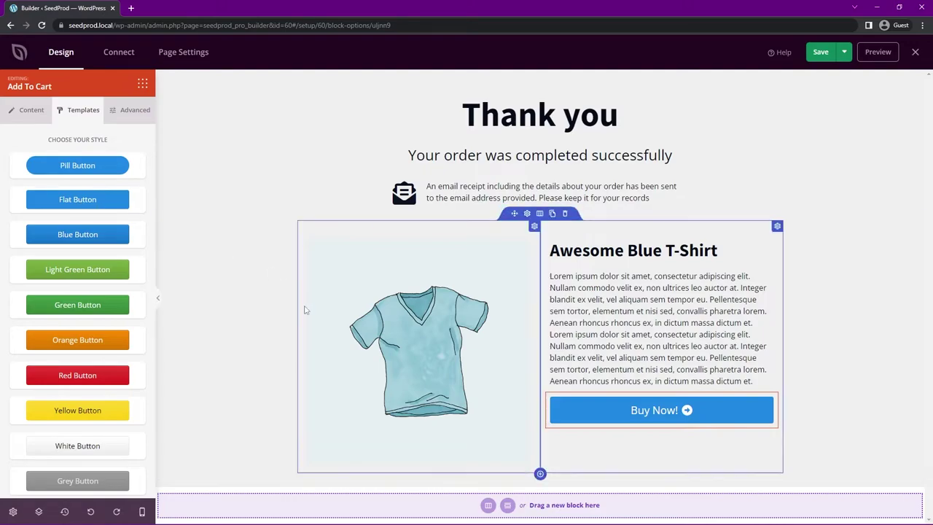
Resize the product row's image and text columns.
click(541, 216)
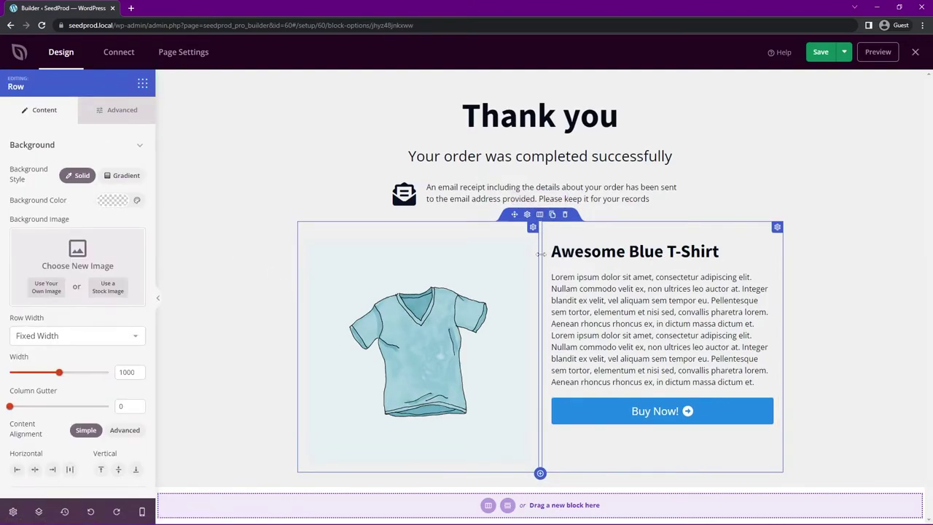
drag(541, 252, 486, 267)
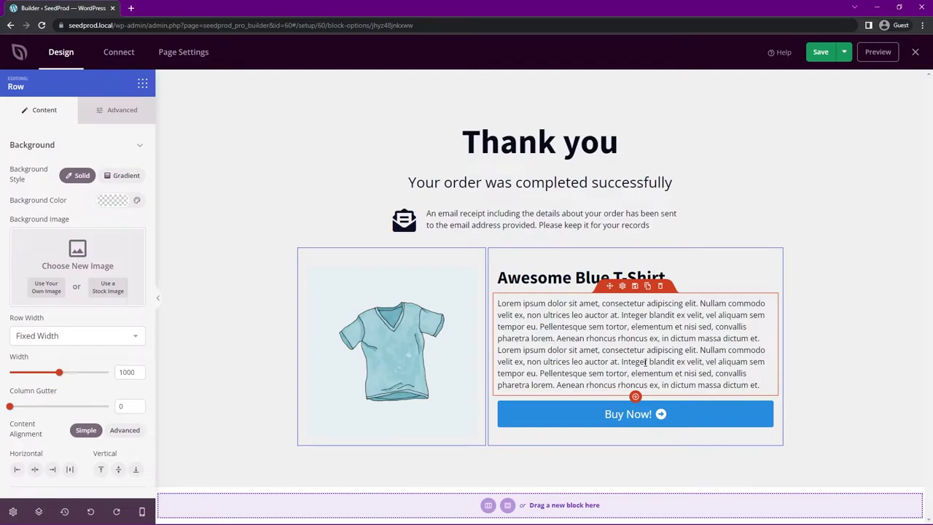
click(245, 304)
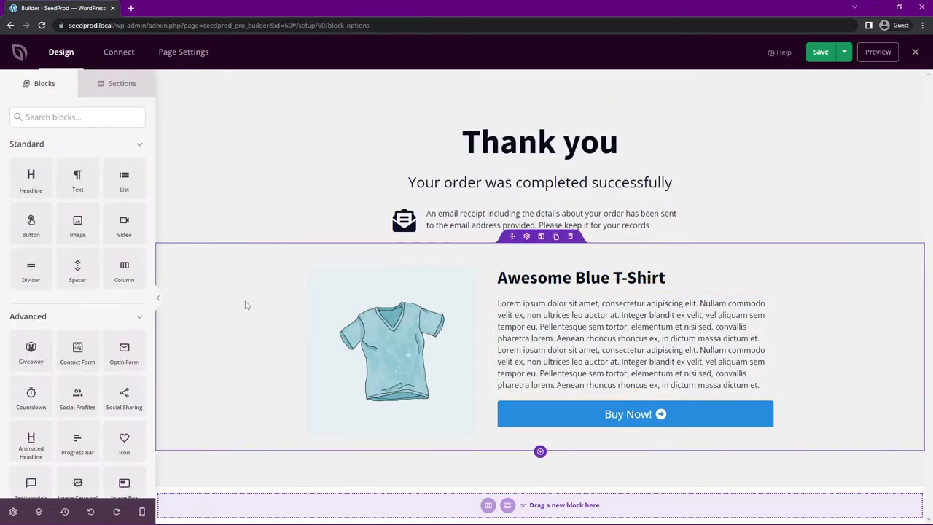
Set the surrounding section's background colour to white (#FFFFFF).
click(241, 283)
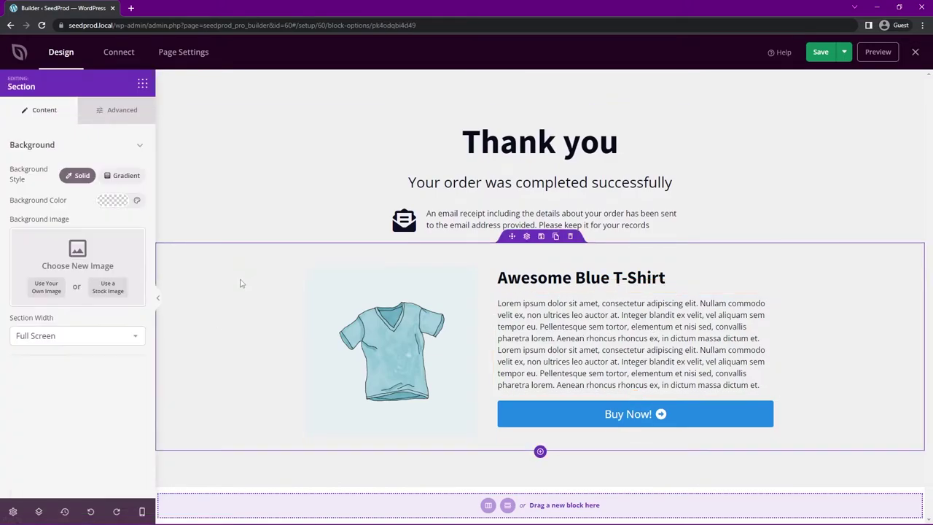
click(111, 200)
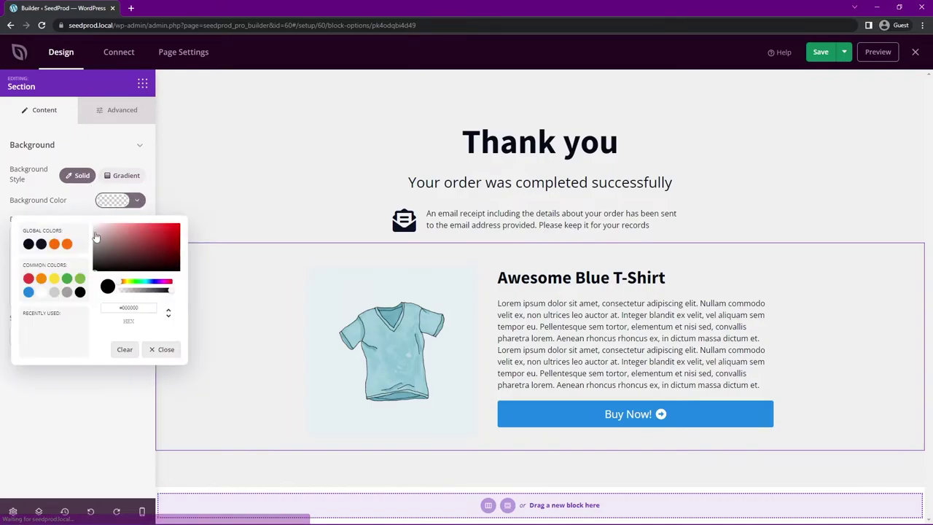
drag(95, 275, 83, 211)
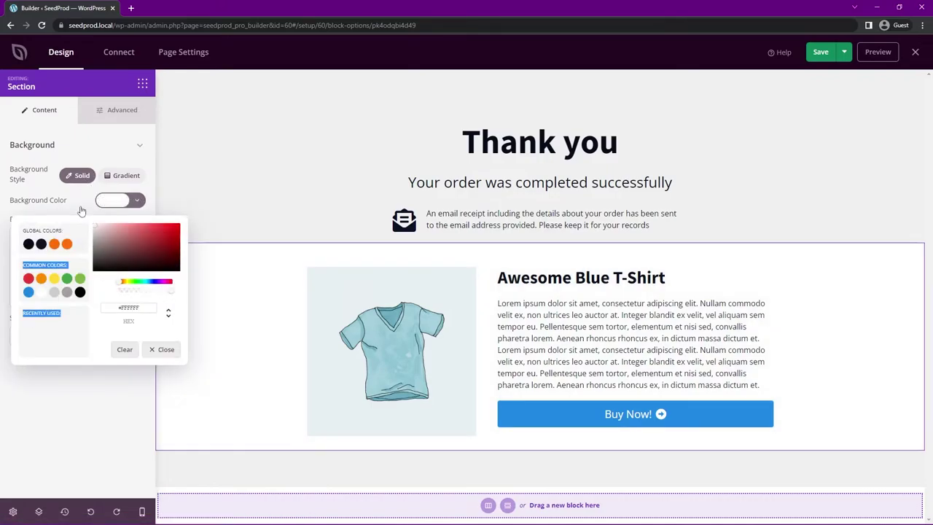
click(277, 192)
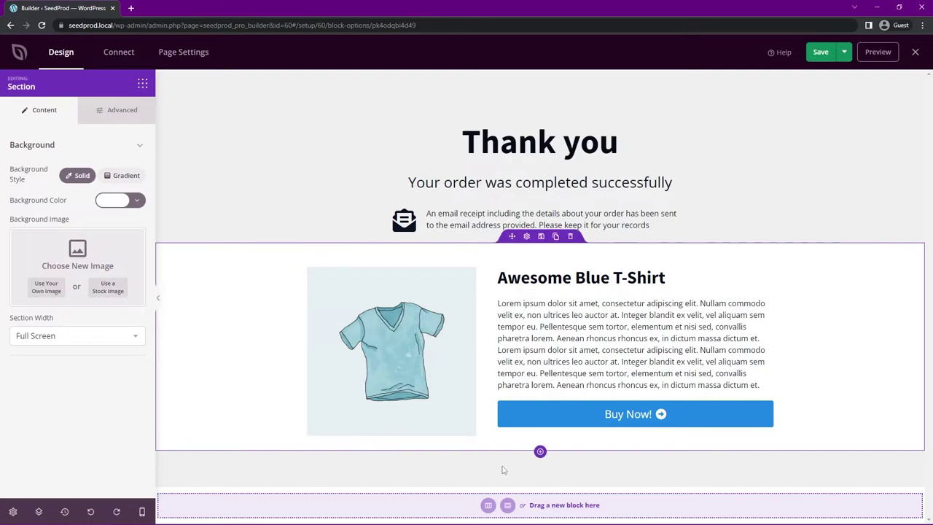
Add a new single-column section below the product.
click(540, 453)
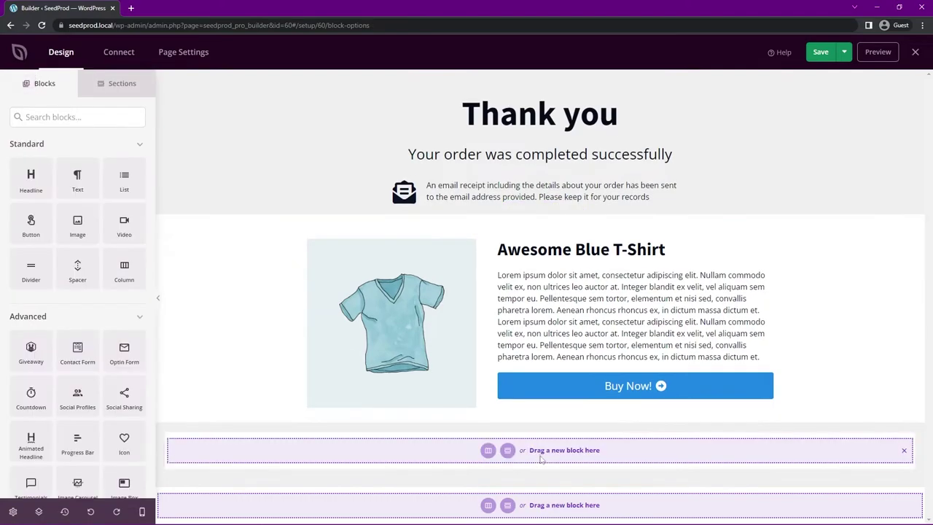
click(487, 450)
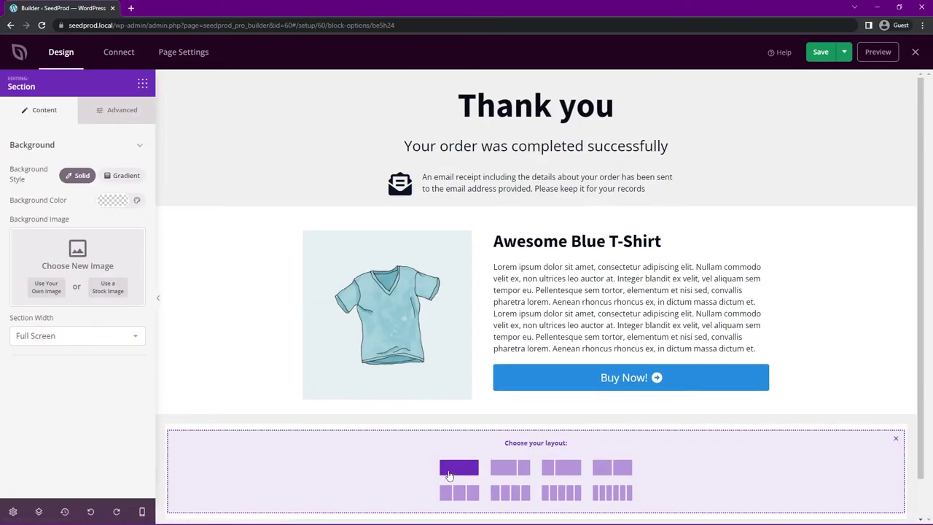
click(459, 467)
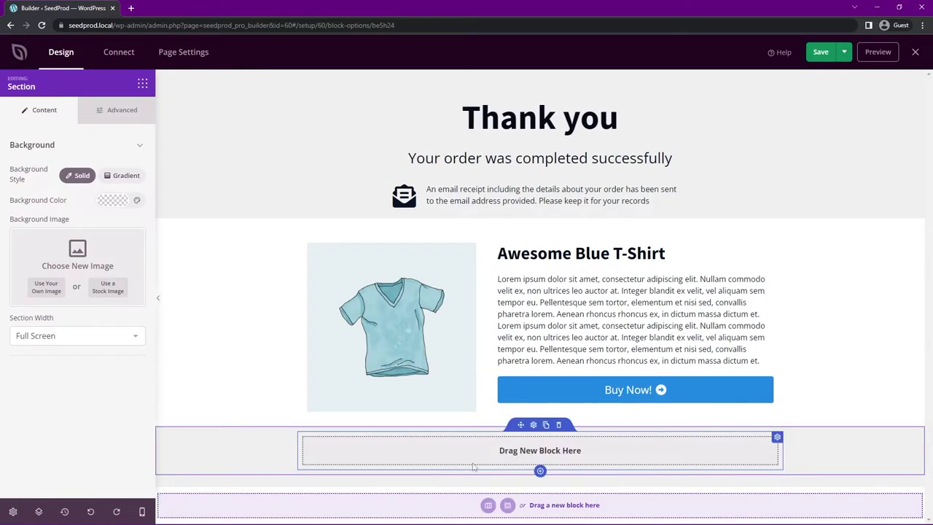
Place a Headline block in it reading 'Here is what everyone else is buying...'.
click(142, 83)
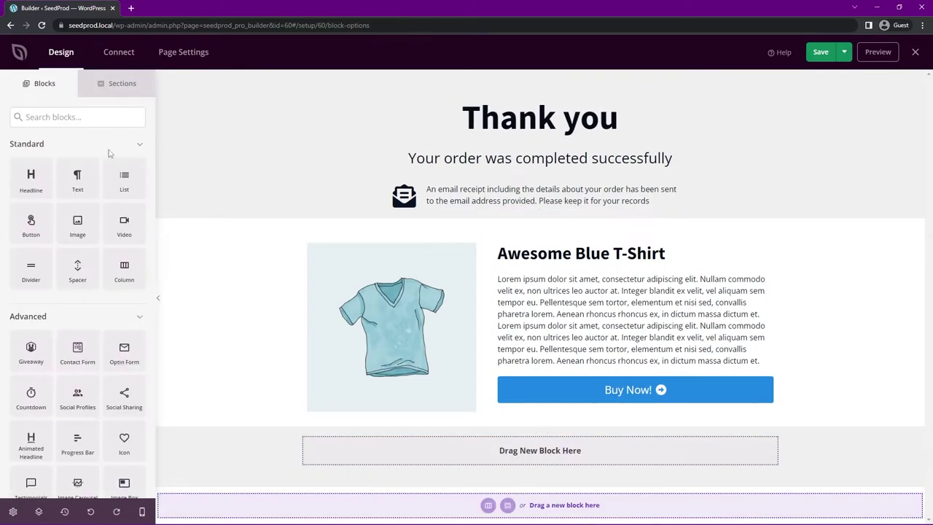
drag(30, 178, 529, 442)
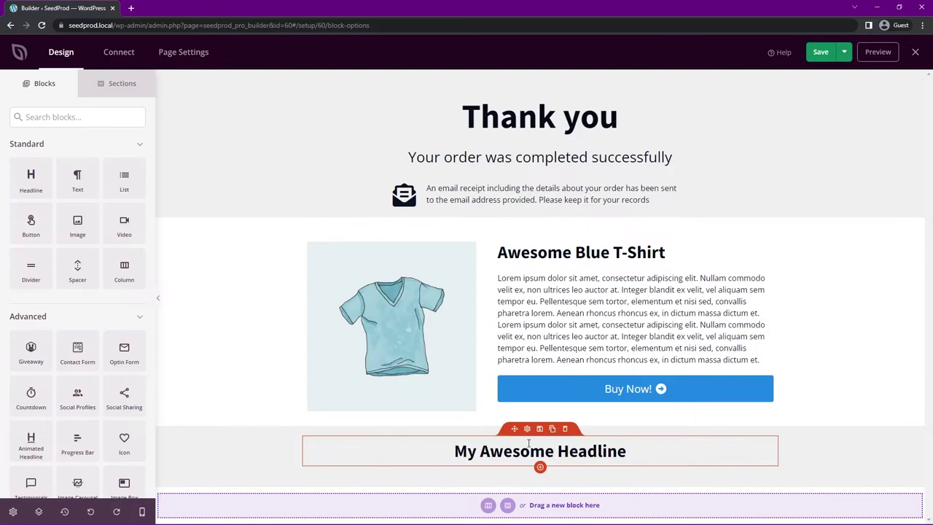
click(530, 441)
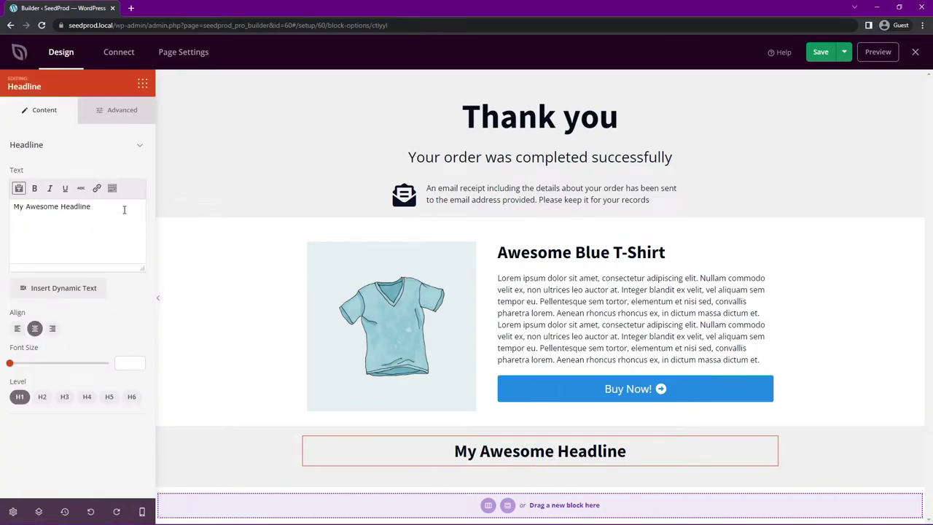
key(ctrl+a)
text(Here is what everyone else is buying...)
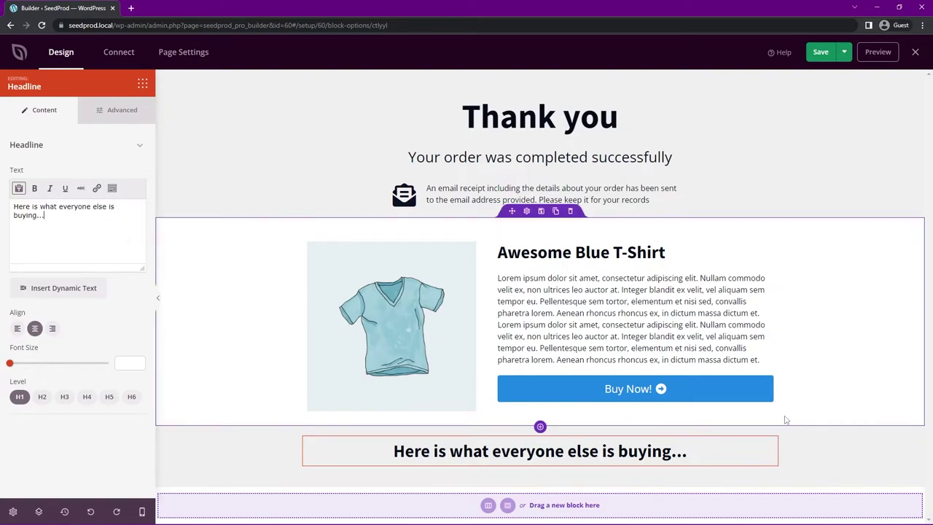
click(143, 84)
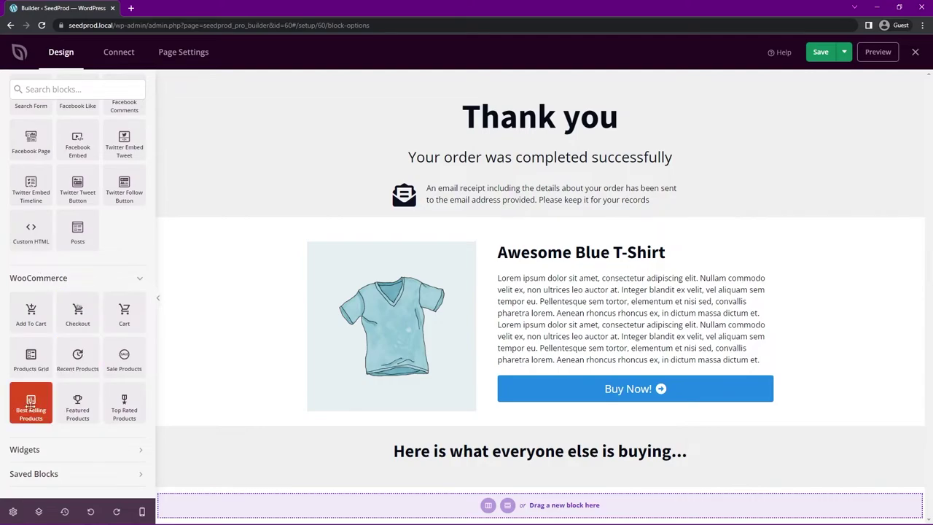
Drag the Best Selling Products block under the headline and select it.
drag(26, 401, 528, 465)
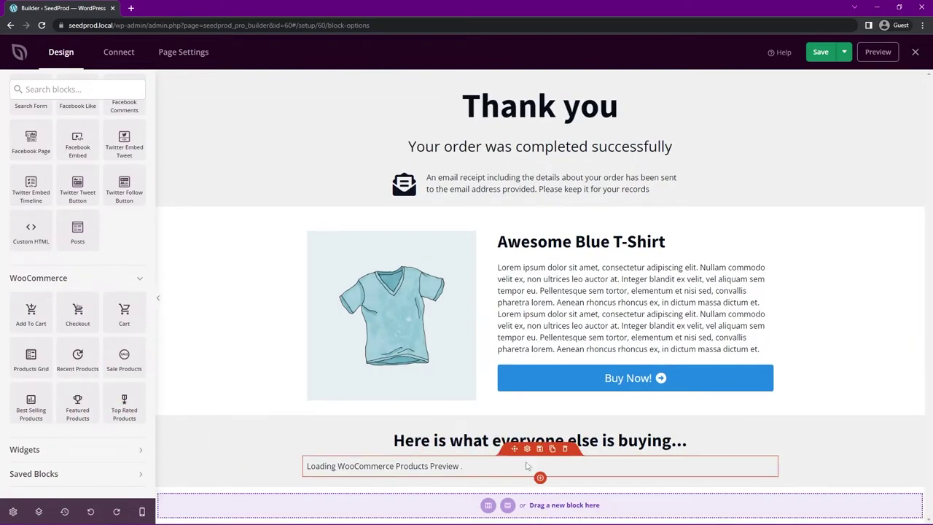
scroll(583, 437, down, 3)
scroll(602, 421, down, 10)
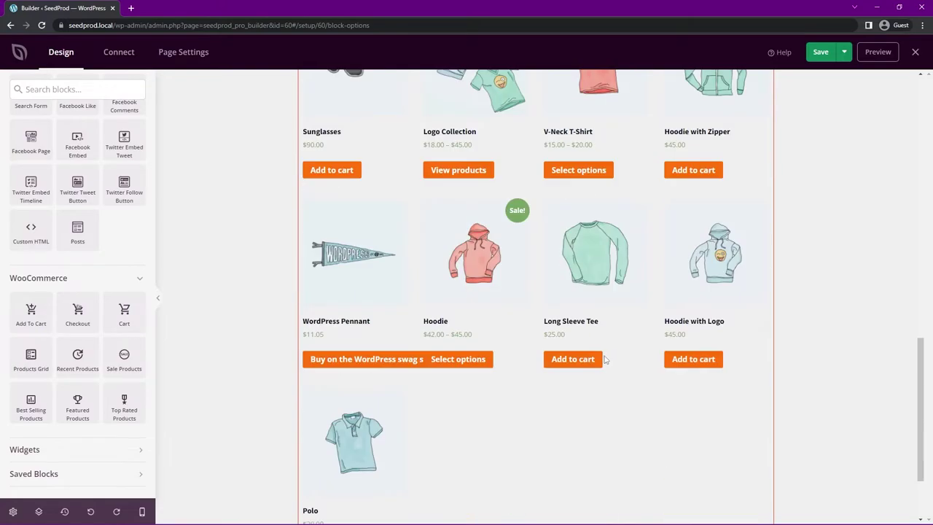
scroll(435, 390, up, 10)
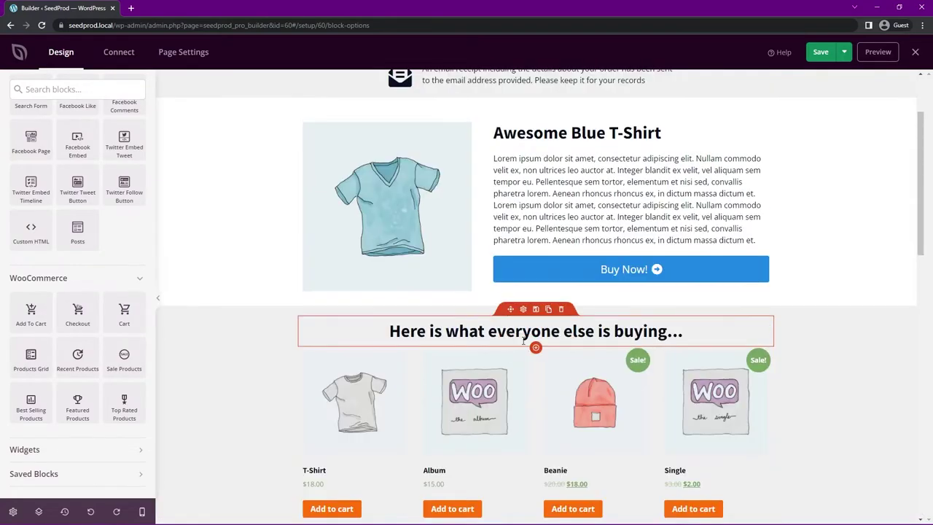
click(524, 350)
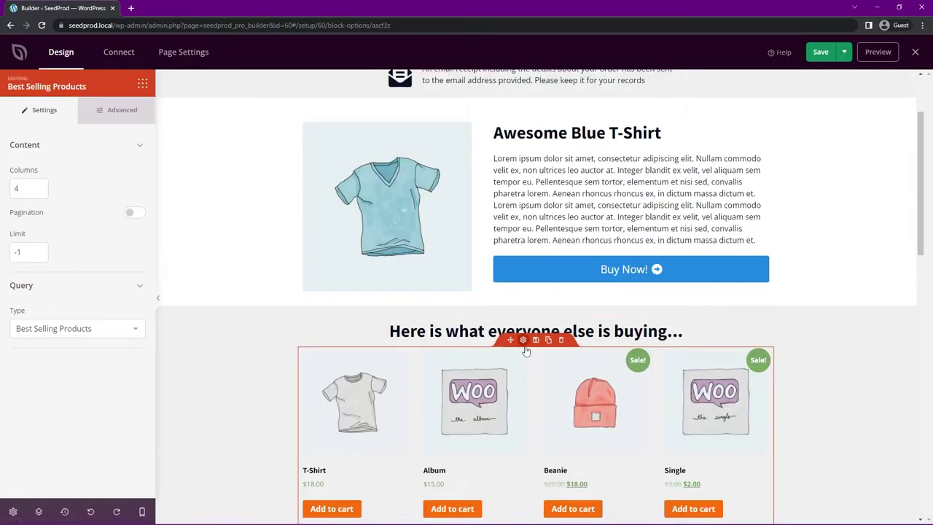
Set the grid to 3 columns and a limit of 3, keeping Type as Best Selling Products.
double_click(15, 188)
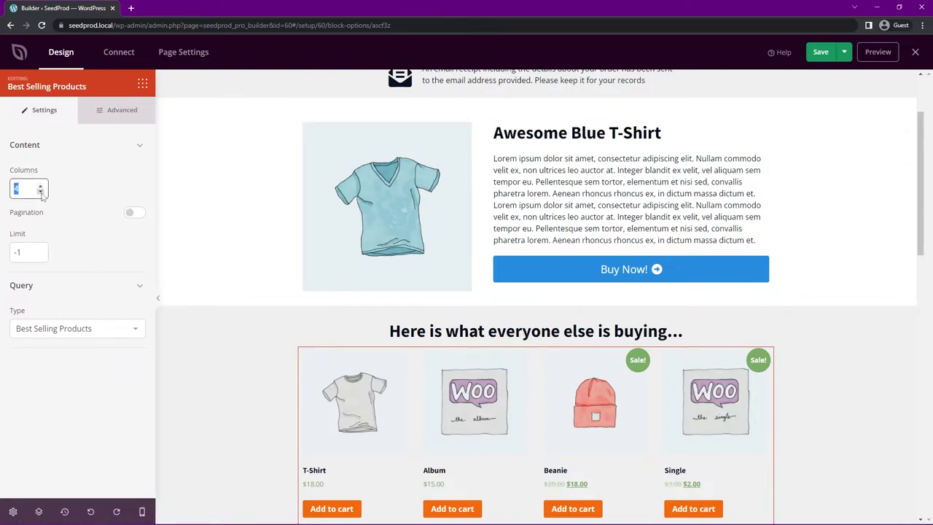
text(3)
double_click(14, 253)
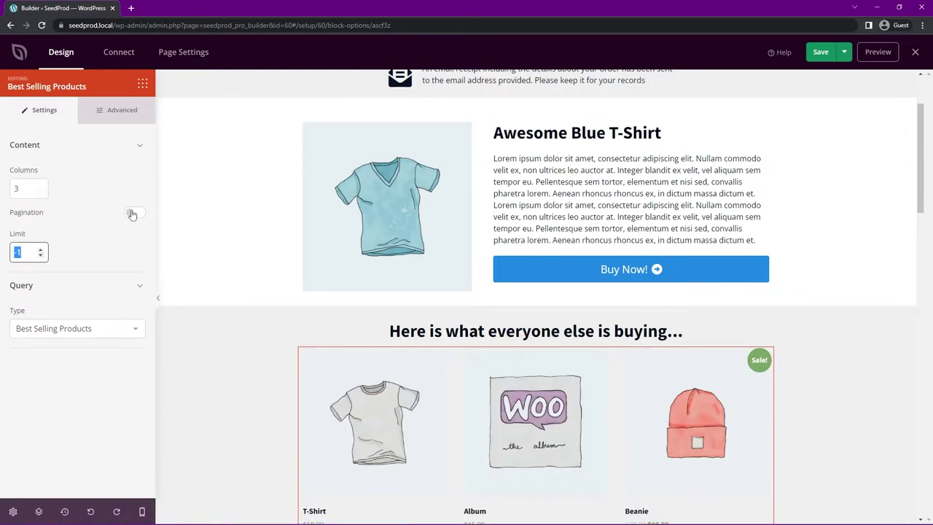
scroll(308, 323, down, 2)
text(3)
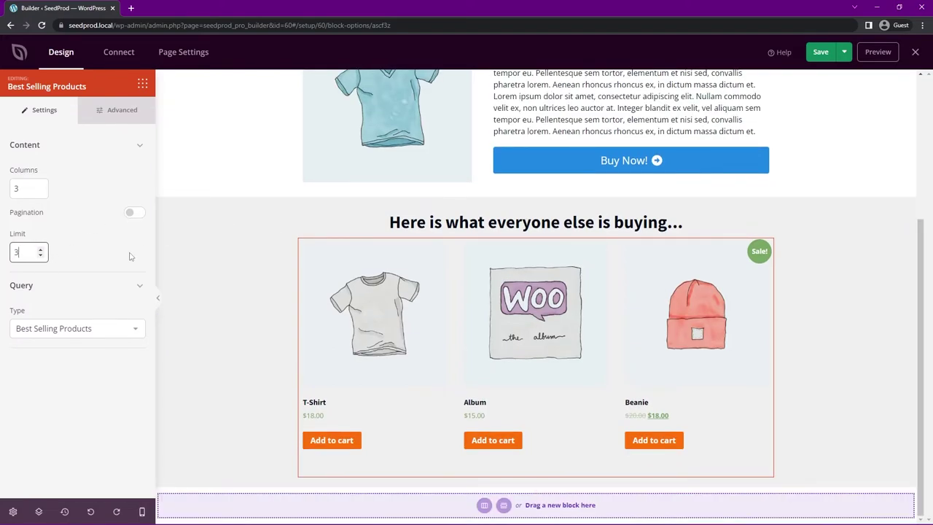
click(49, 329)
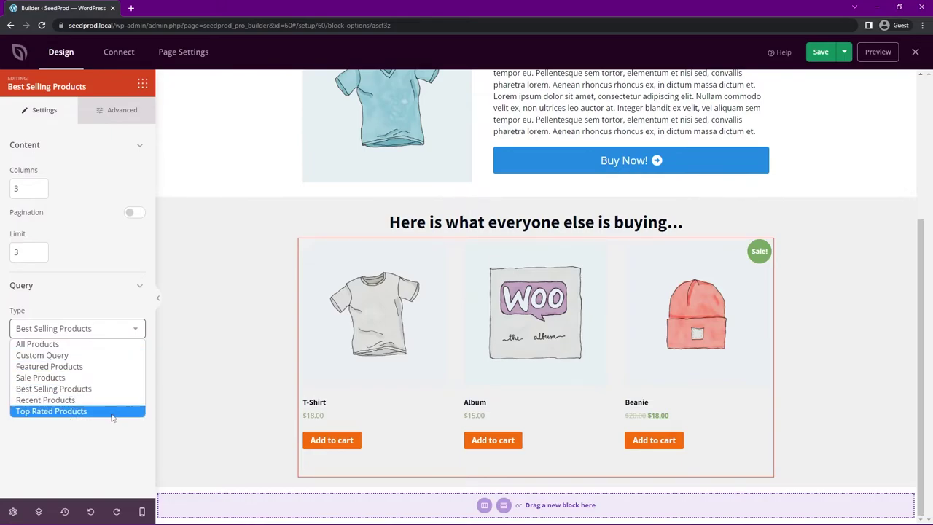
click(115, 115)
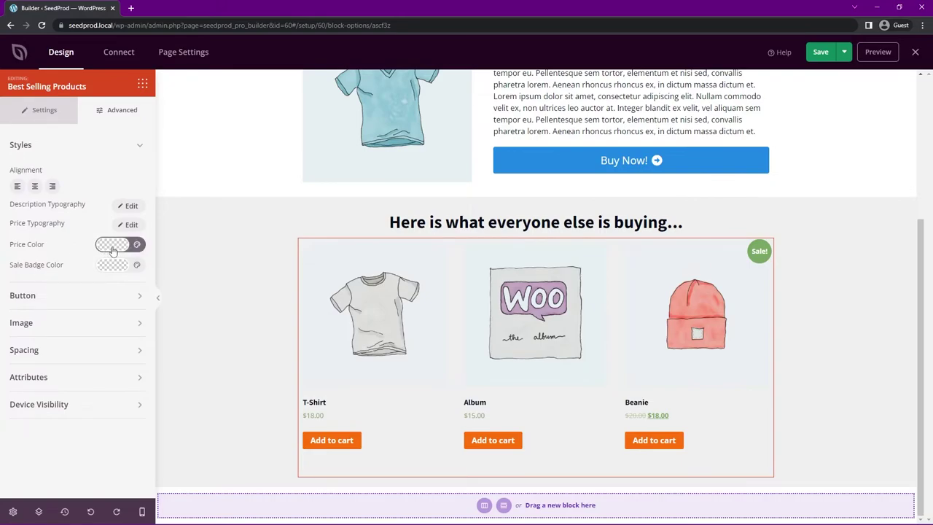
Expand the grid's Button style options and keep the flat button style.
click(124, 146)
click(63, 179)
click(53, 179)
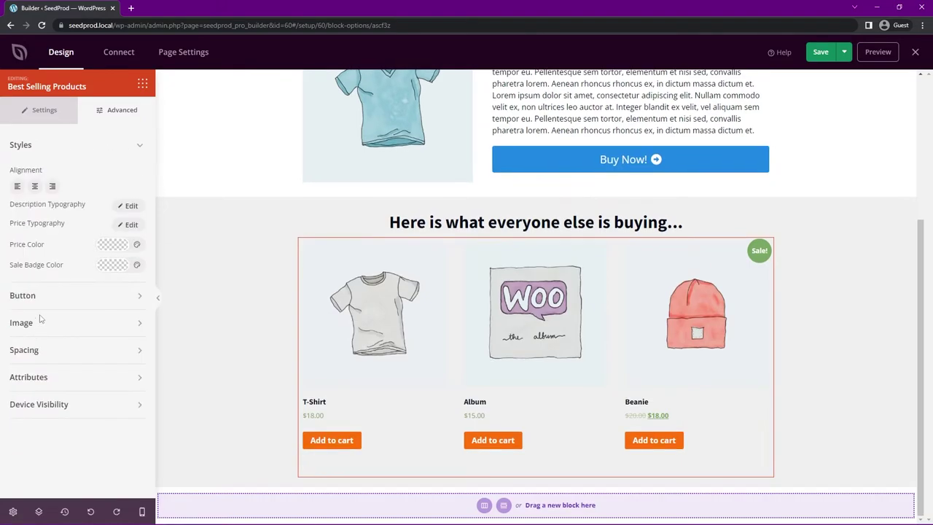
click(42, 296)
scroll(72, 314, down, 1)
click(45, 248)
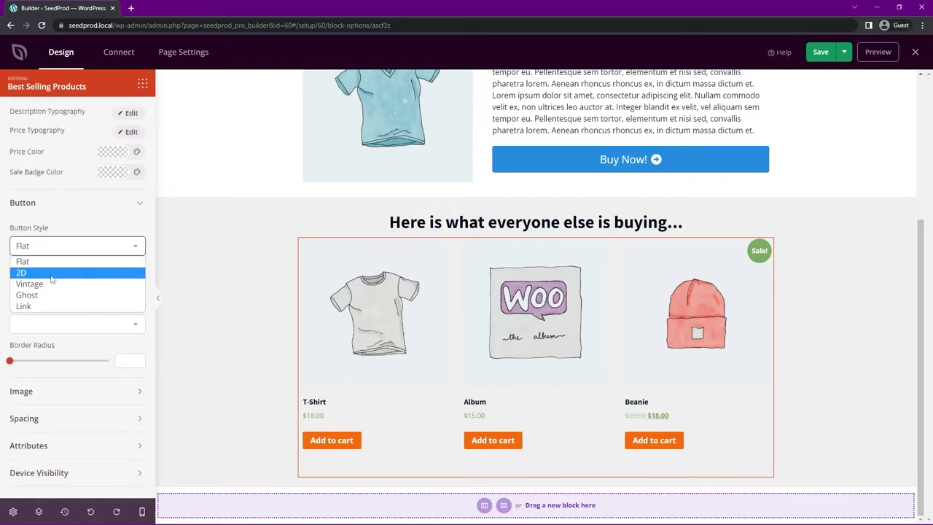
click(73, 234)
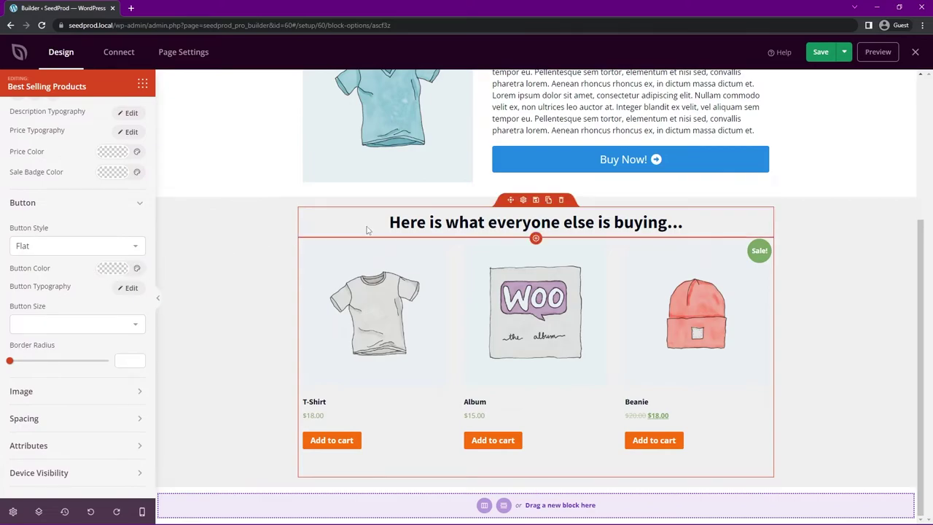
Set the Add to cart Button Color to blue and Button Size to Medium.
click(114, 269)
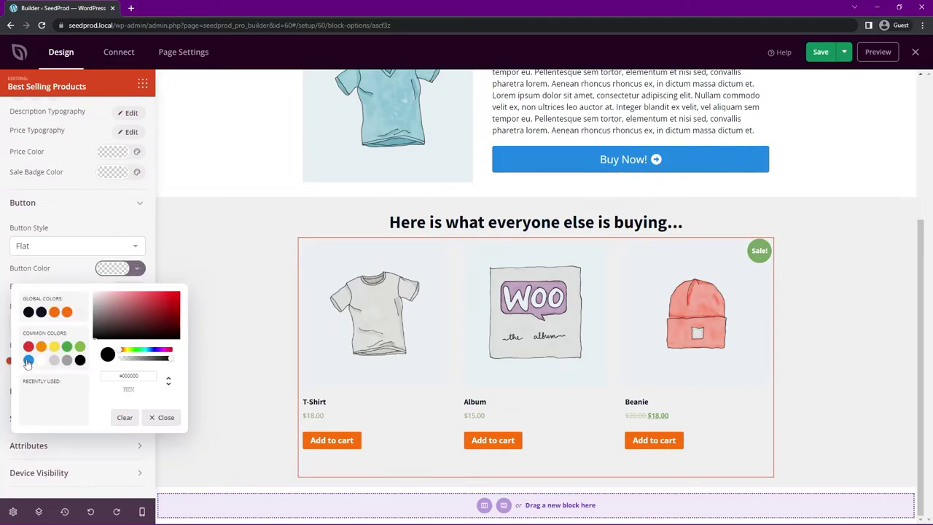
click(28, 360)
click(83, 281)
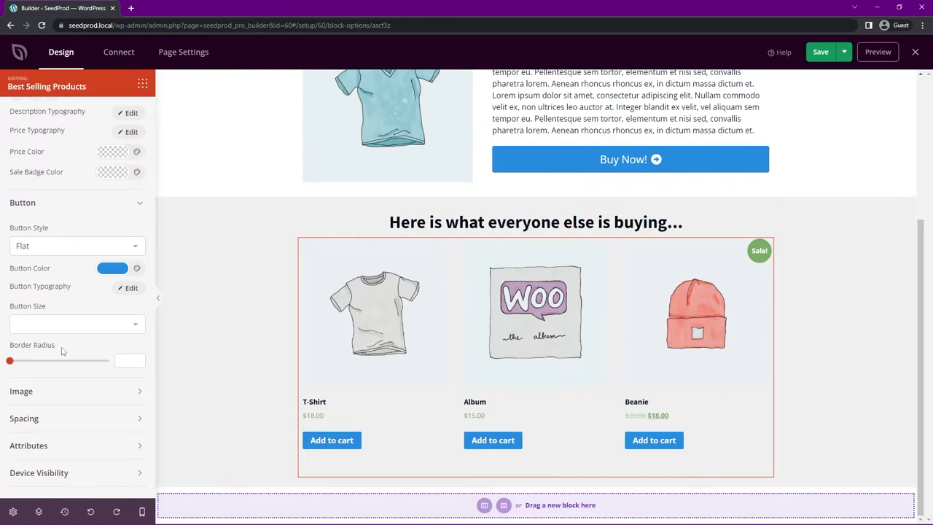
click(127, 287)
scroll(92, 350, down, 1)
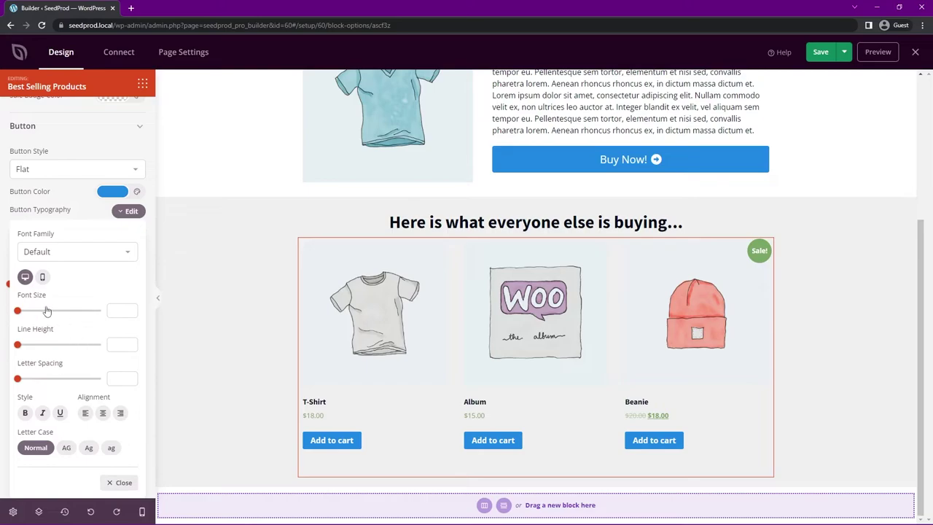
click(129, 216)
click(82, 331)
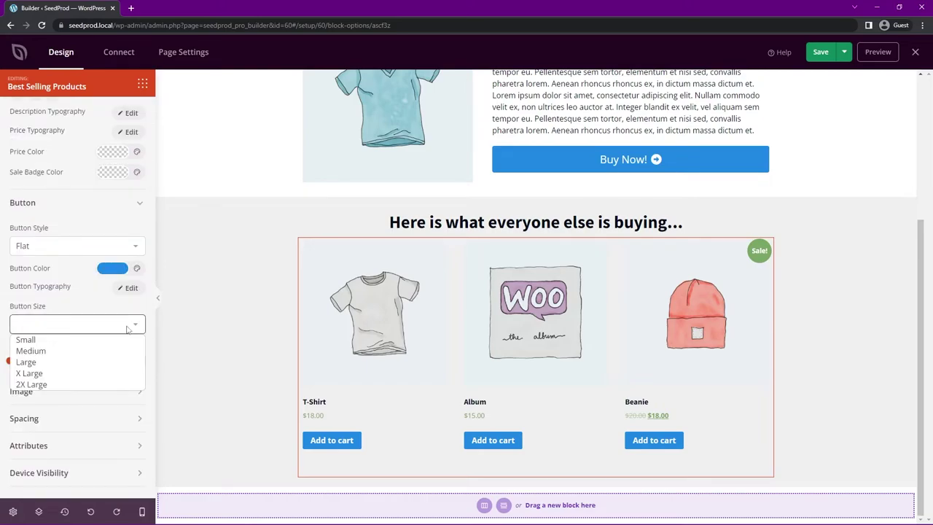
click(94, 353)
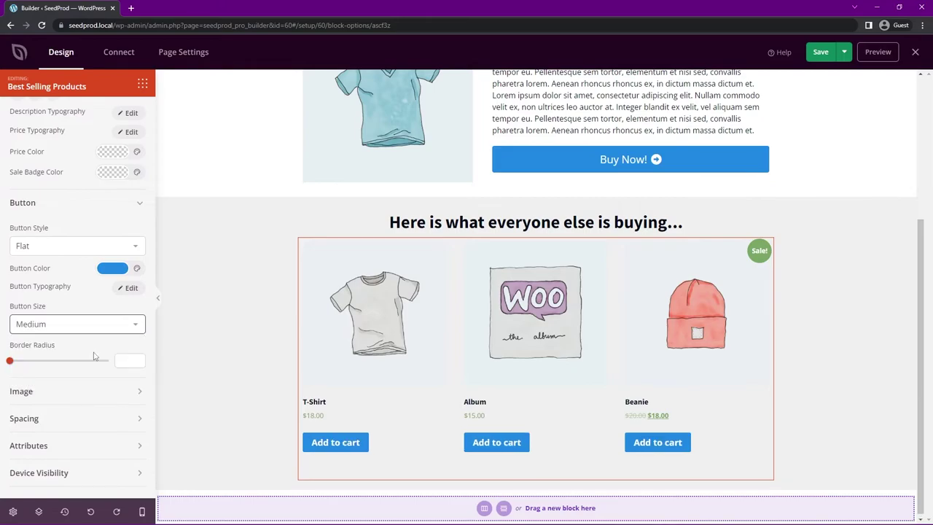
click(26, 202)
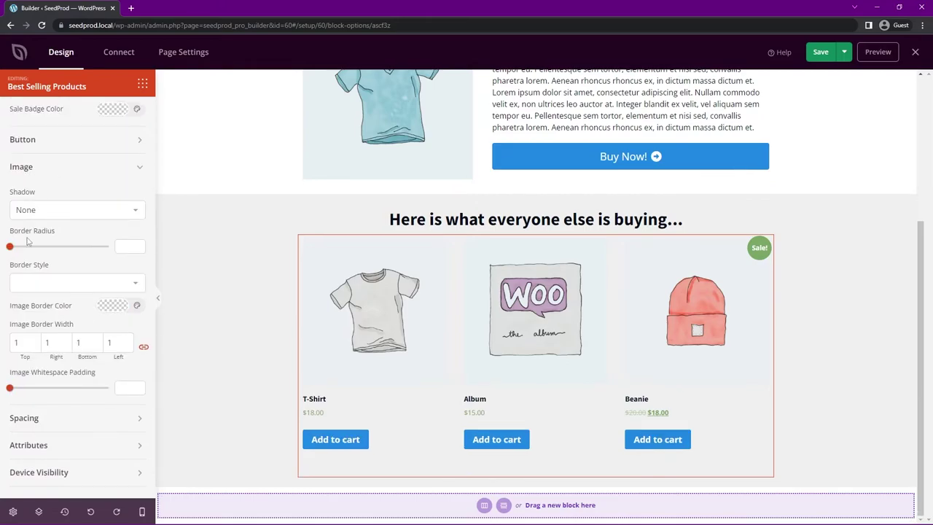
Try a small shadow on product images, remove it, and round image corners to 60.
click(61, 211)
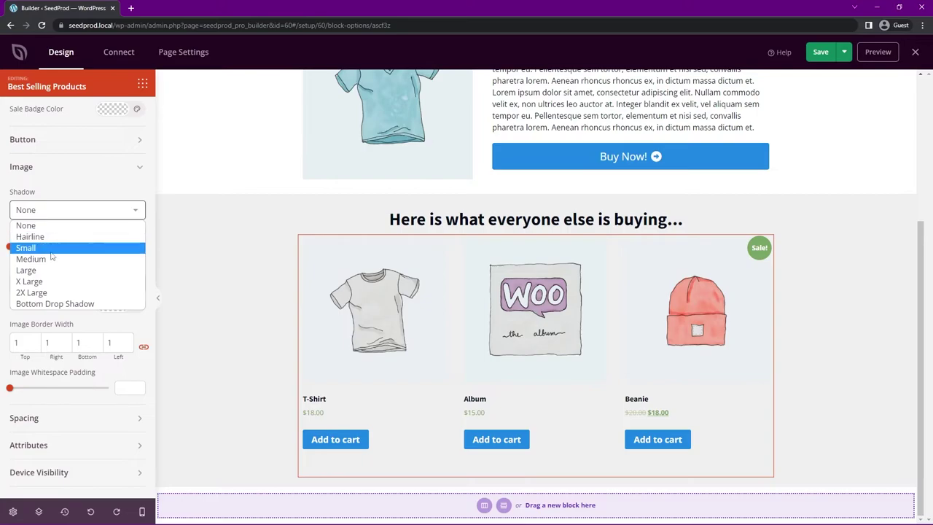
click(57, 242)
click(44, 210)
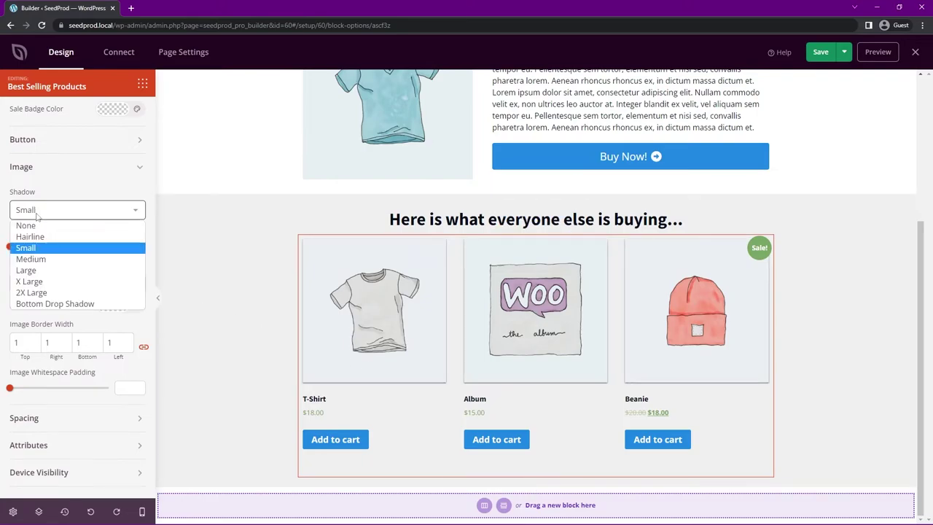
click(21, 222)
mouse_move(10, 249)
mouse_down()
mouse_move(108, 248)
mouse_move(10, 246)
mouse_up()
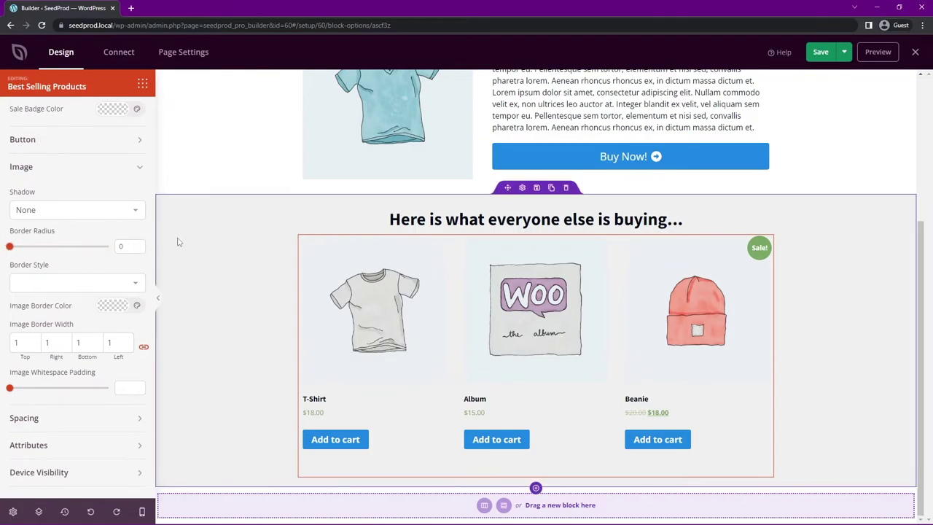
Give product images a light Image Border Color and Image Whitespace Padding of 10.
click(120, 311)
click(123, 333)
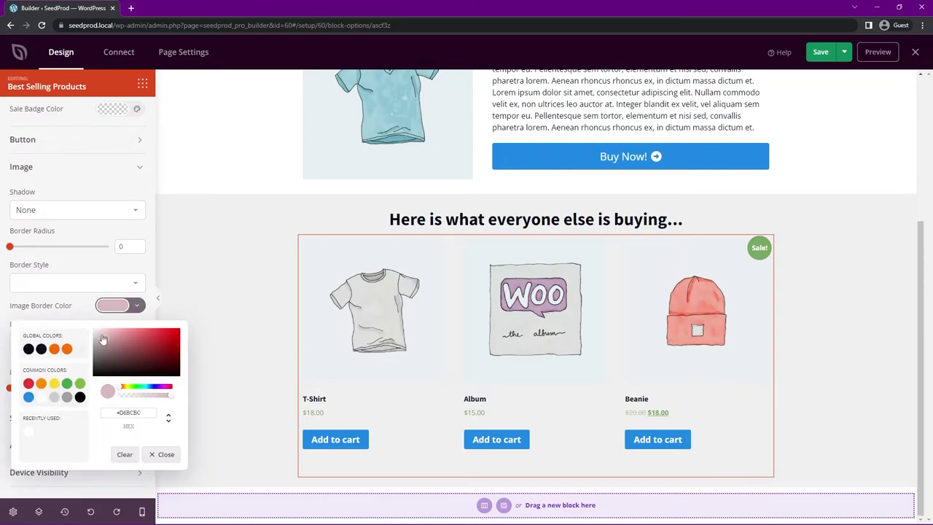
click(71, 312)
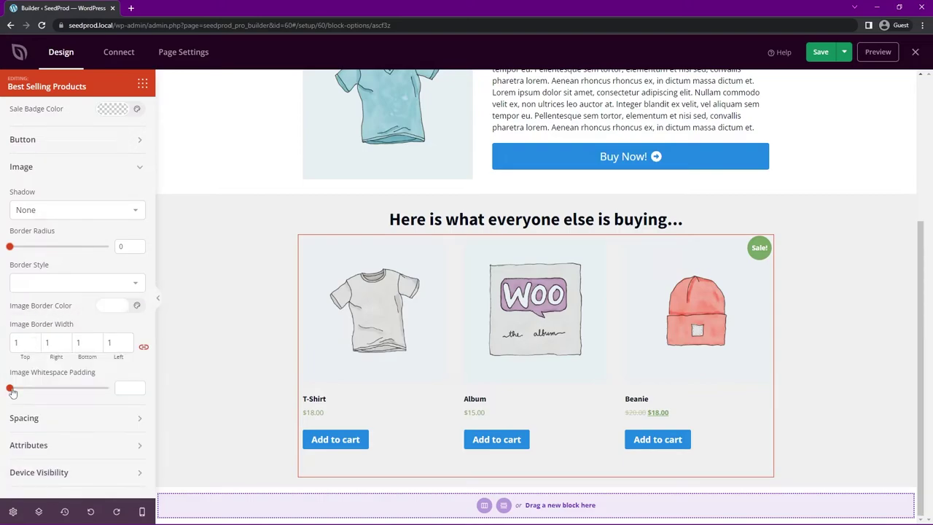
mouse_move(11, 392)
mouse_down()
mouse_move(68, 387)
mouse_move(29, 387)
mouse_up()
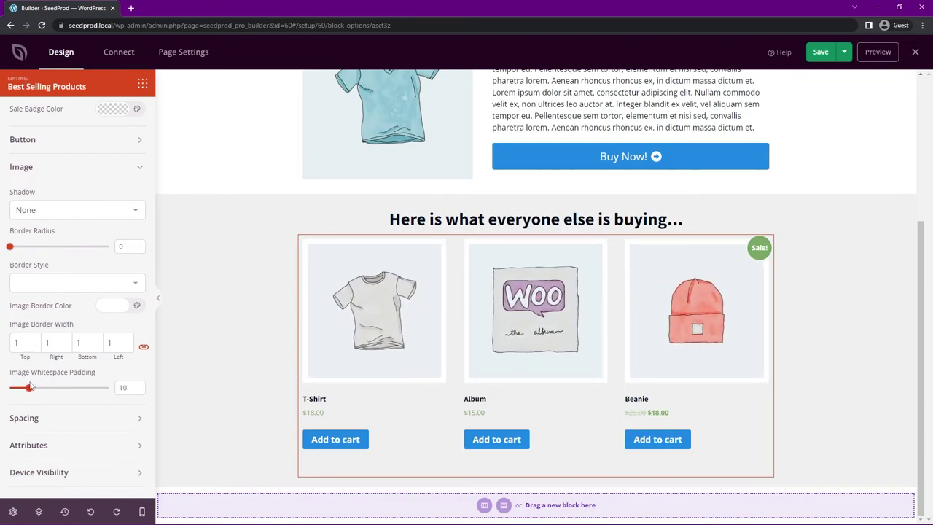
Review the grid's Spacing, Attributes and Device Visibility options.
click(109, 167)
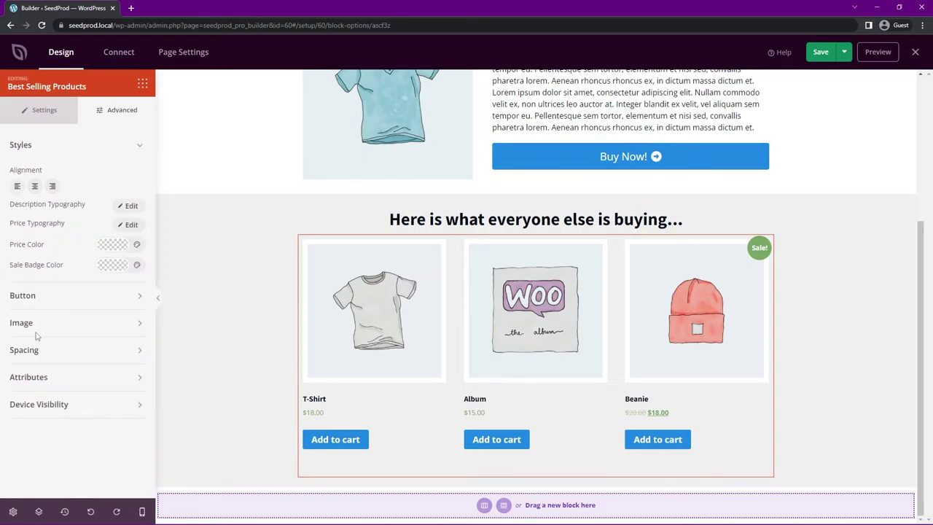
click(46, 352)
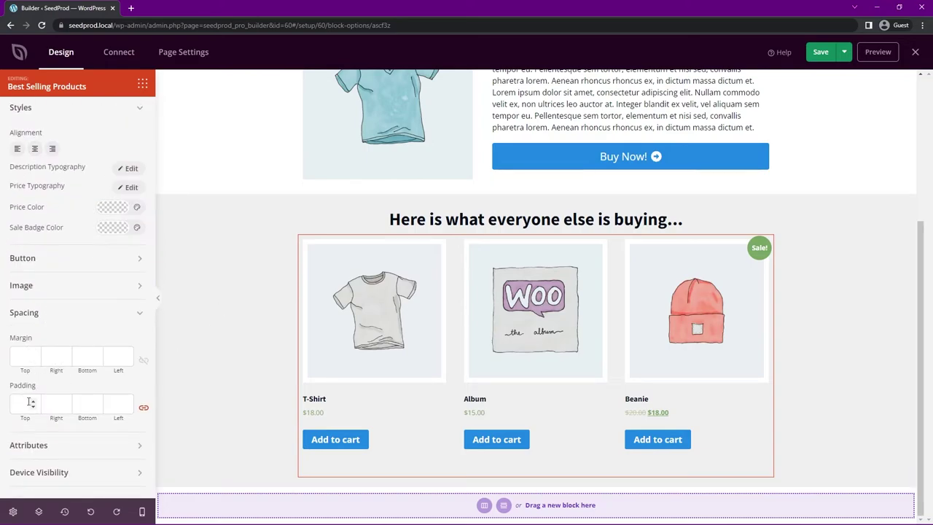
click(42, 445)
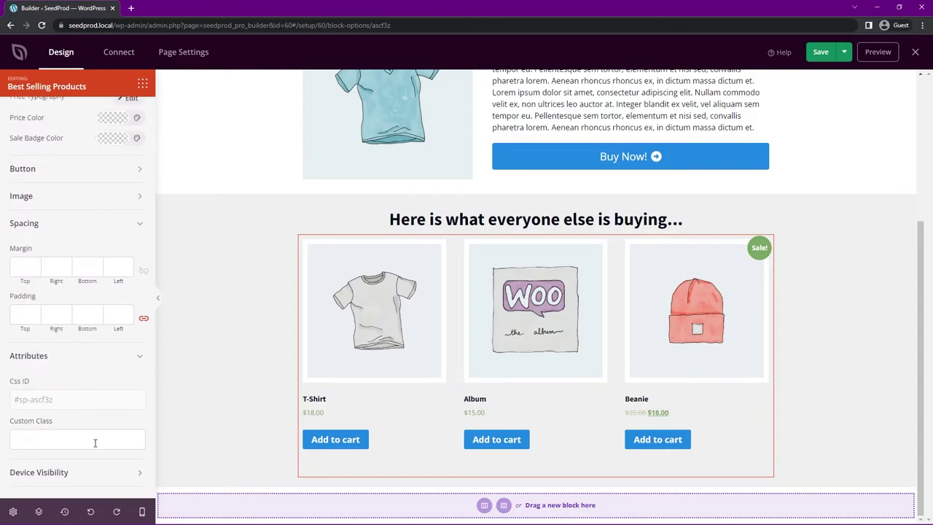
click(73, 473)
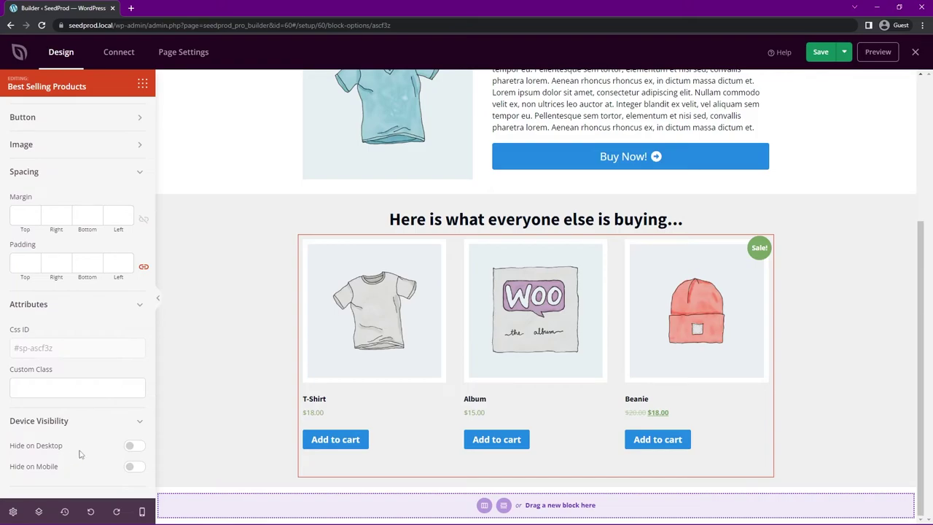
scroll(80, 437, up, 5)
scroll(554, 327, up, 3)
scroll(559, 312, down, 3)
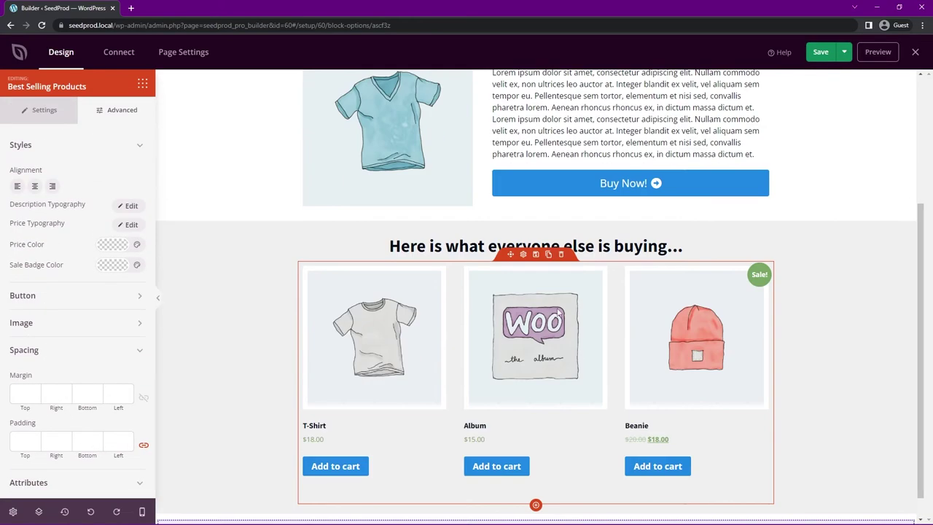
scroll(558, 312, up, 3)
Save the thank-you page and publish it from the Save dropdown.
click(818, 51)
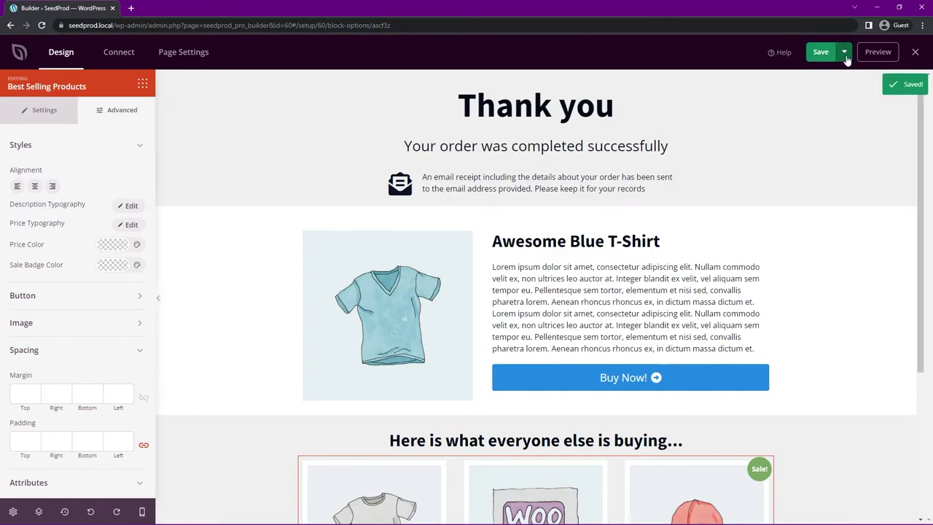
click(846, 59)
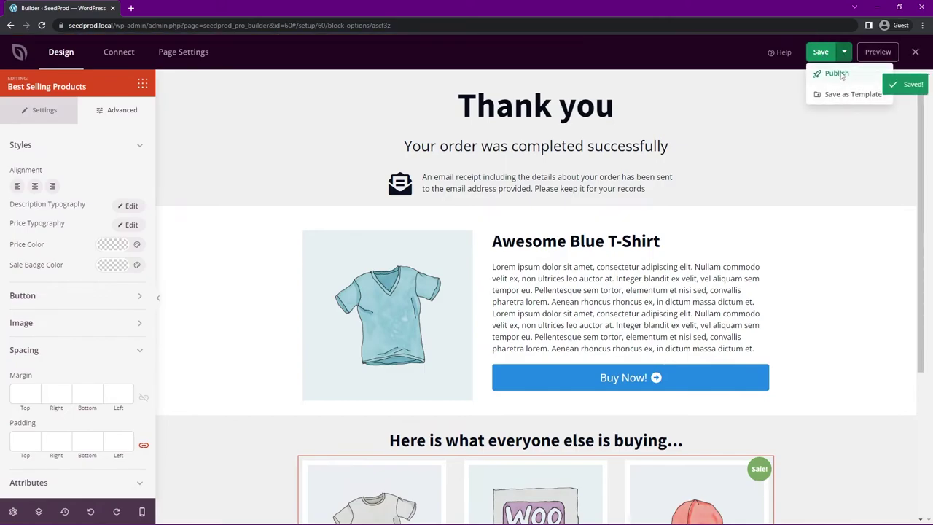
click(836, 73)
View the live thank-you page in a new tab and scroll through it.
click(454, 333)
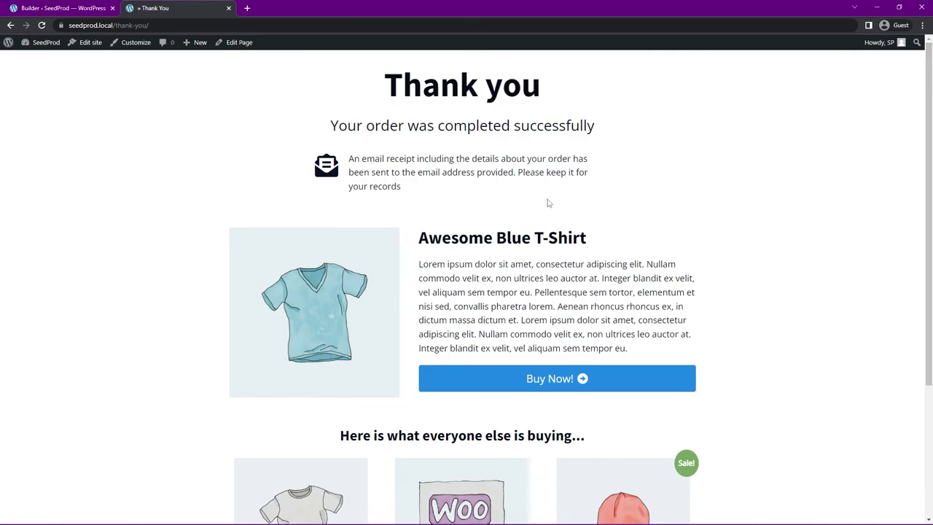
scroll(626, 204, down, 2)
scroll(368, 128, up, 1)
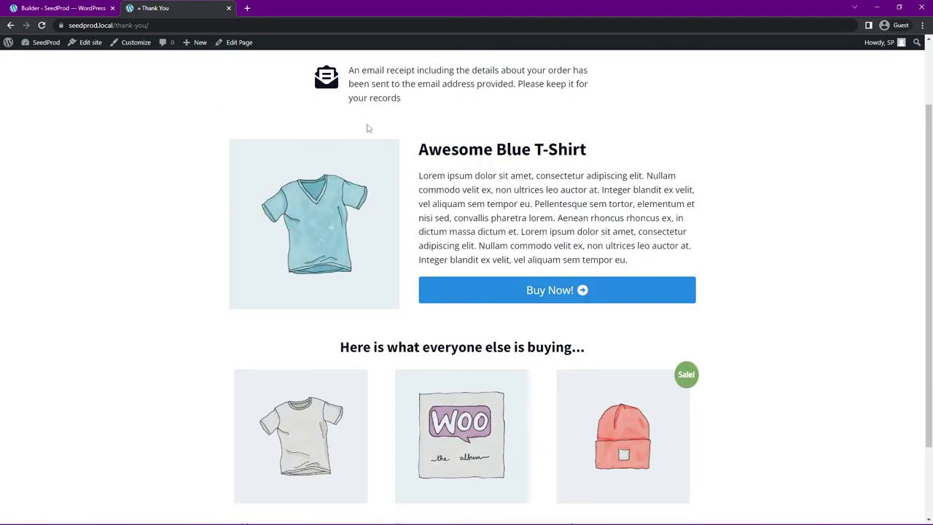
scroll(558, 296, down, 2)
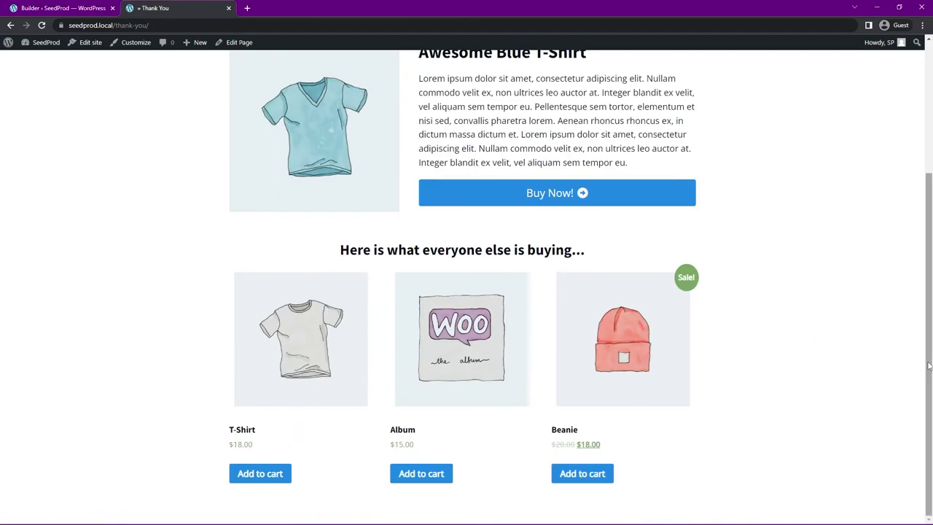
scroll(929, 349, up, 3)
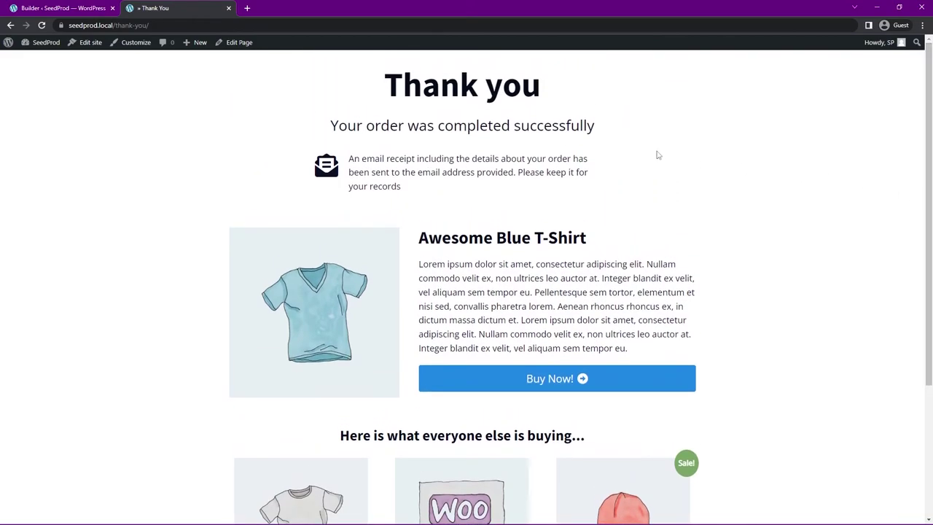
Close the SeedProd builder and go to WooCommerce Settings > Products > Thanks Redirect 3.1.
key(ctrl+Page_Up)
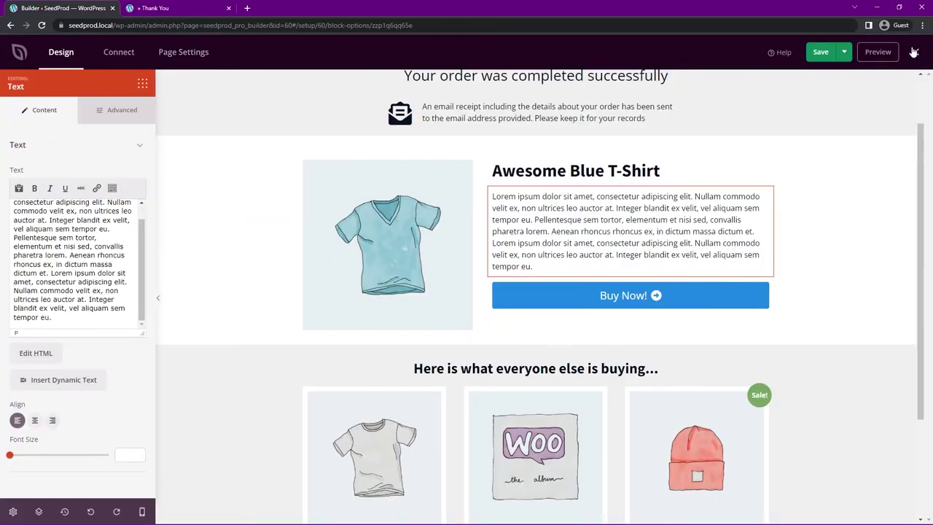
click(915, 53)
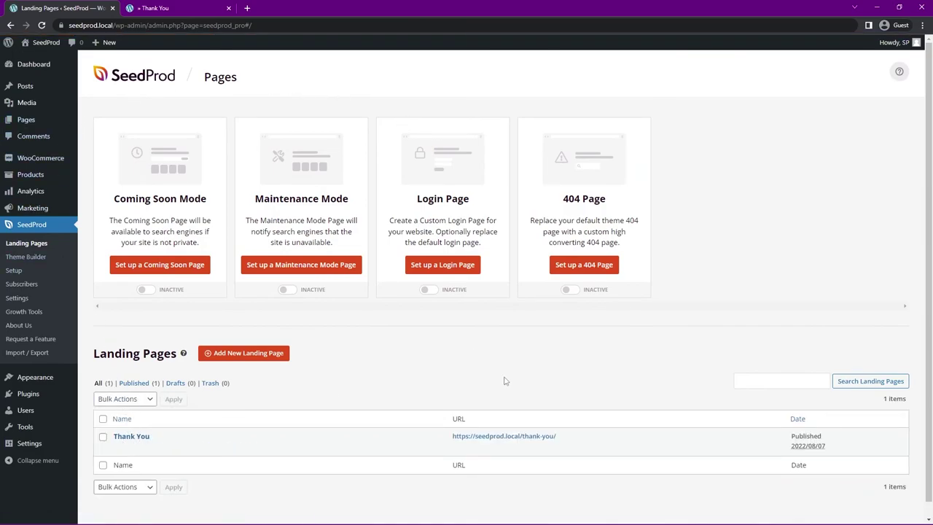
mouse_move(27, 161)
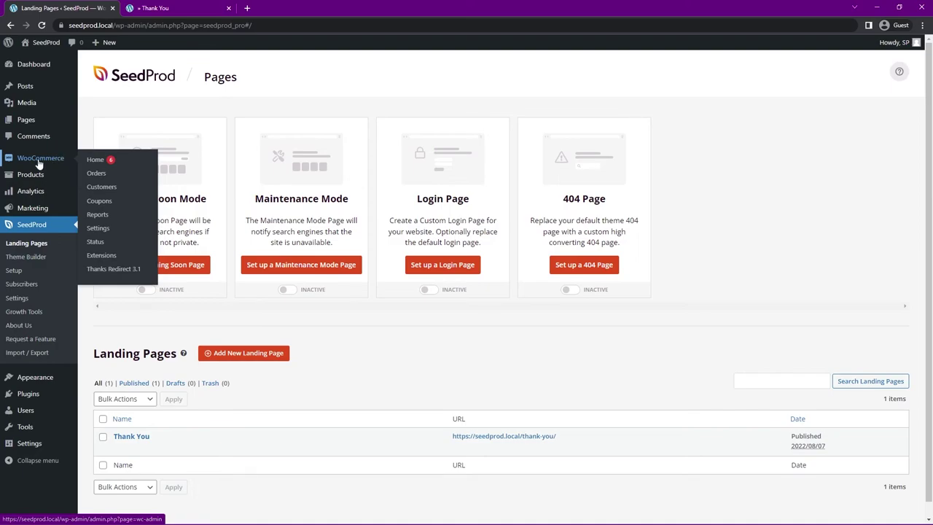
click(98, 229)
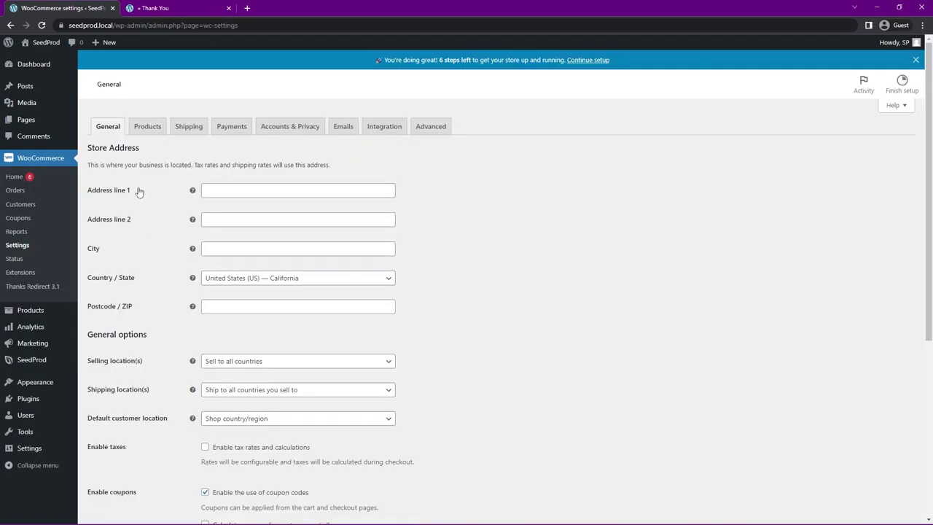
click(148, 128)
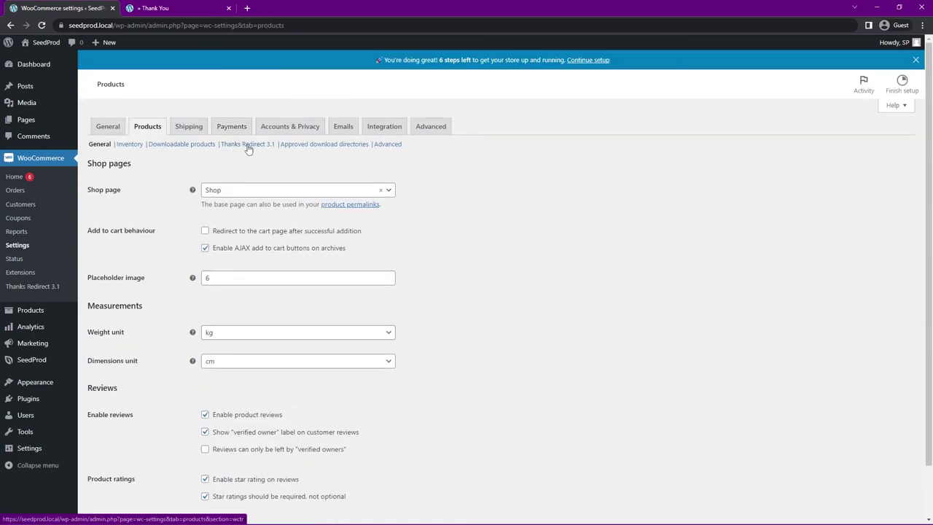
click(248, 145)
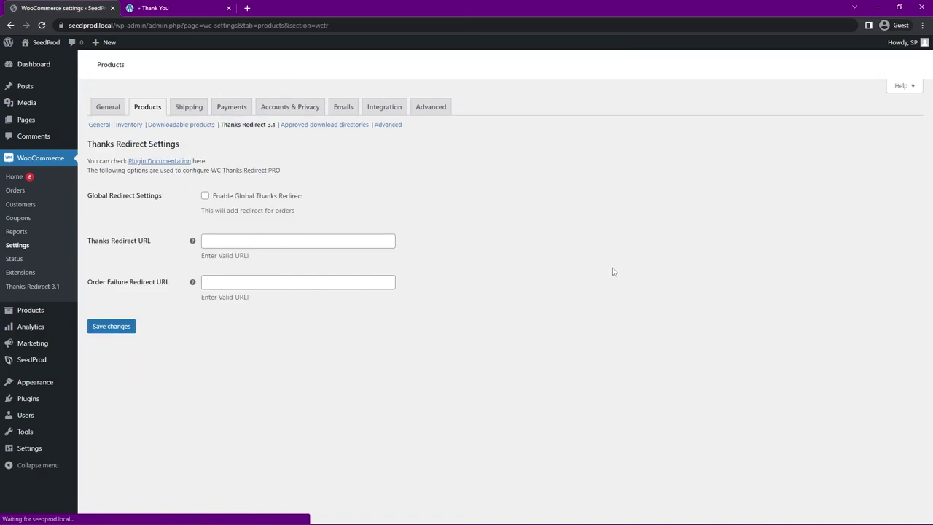
click(204, 215)
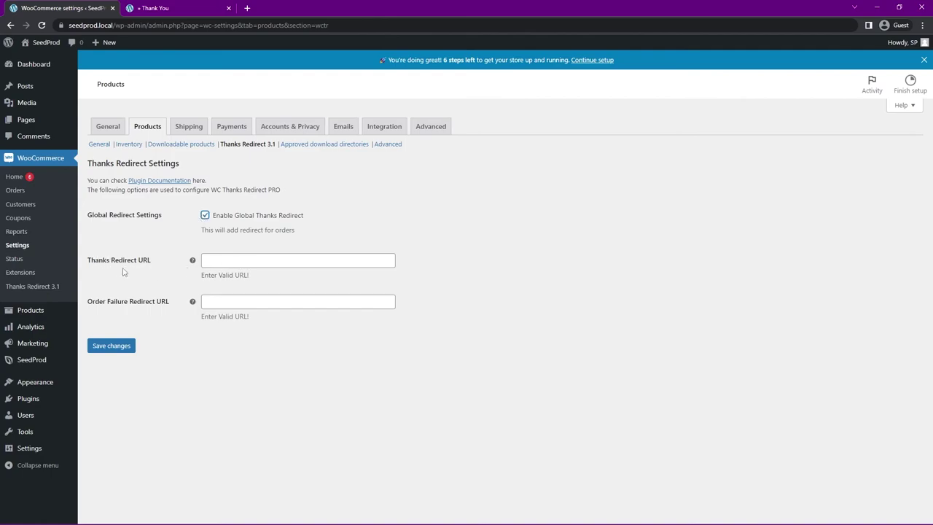
click(235, 261)
text(https://seedprod.local/thank-you/)
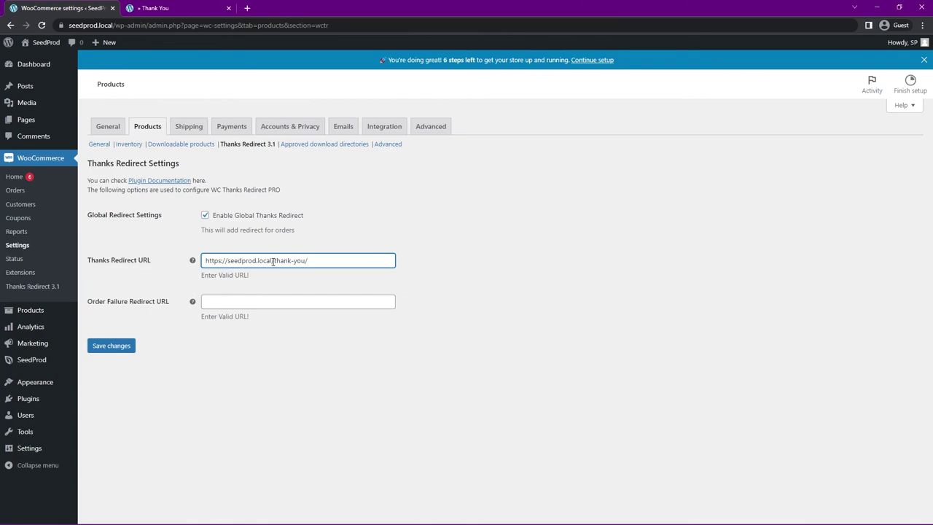
drag(394, 260, 162, 260)
click(543, 287)
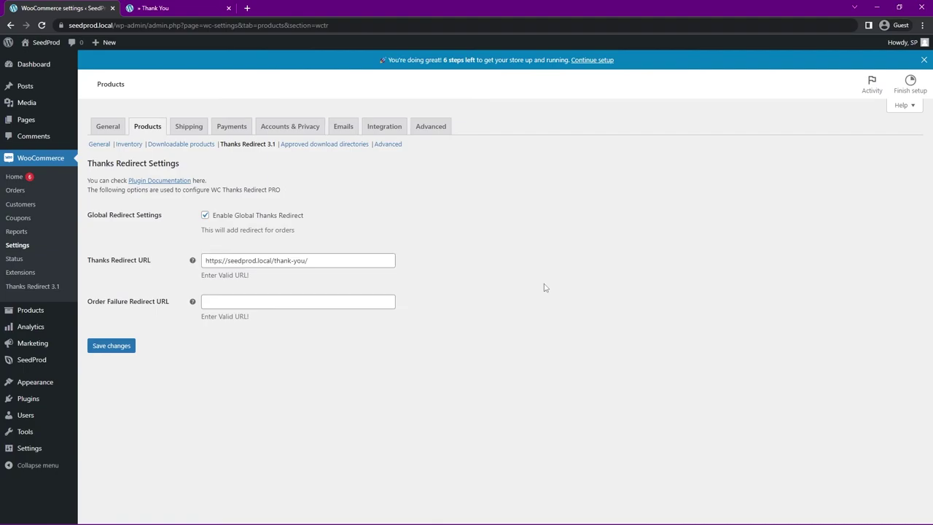
click(168, 9)
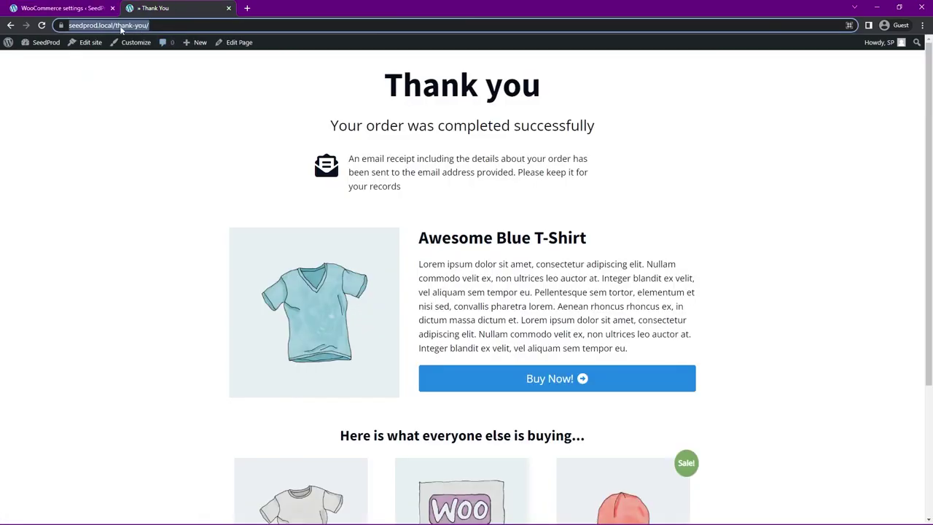
click(84, 8)
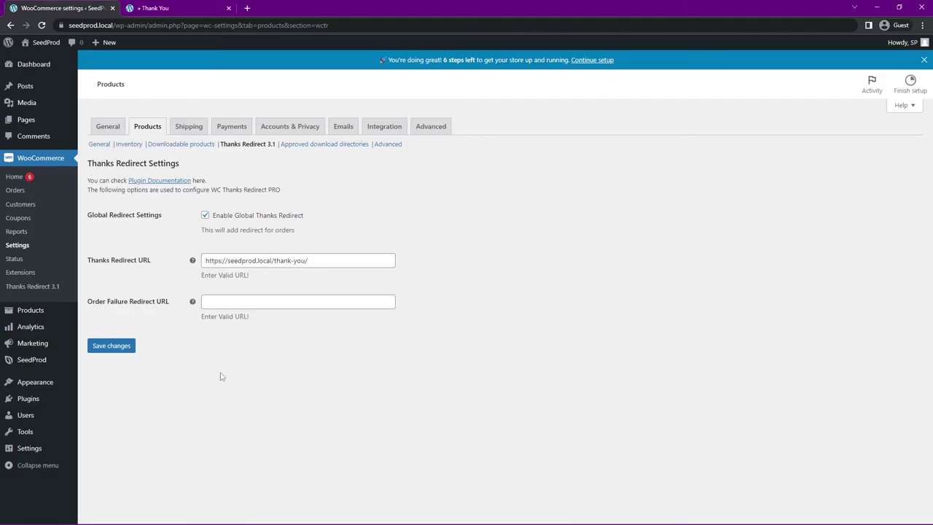
Save the redirect settings and confirm the URL against the live thank-you page.
click(115, 348)
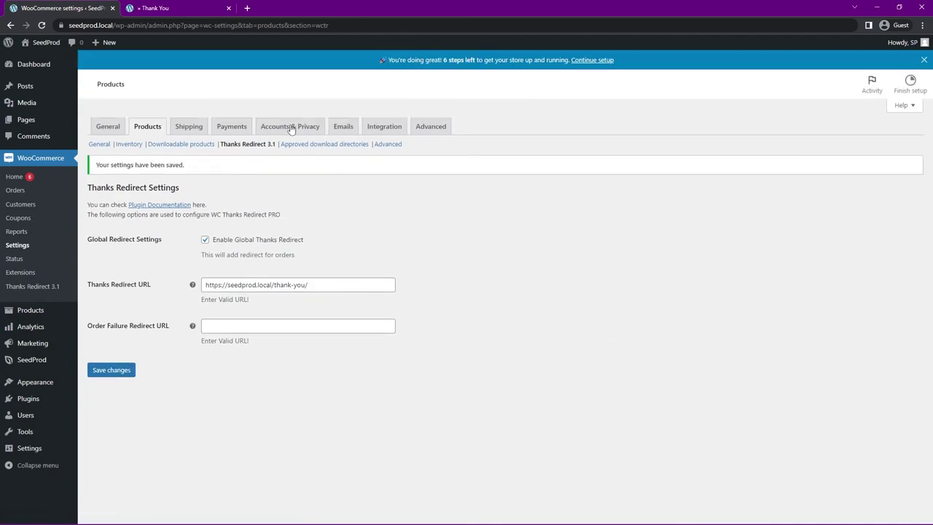
click(166, 10)
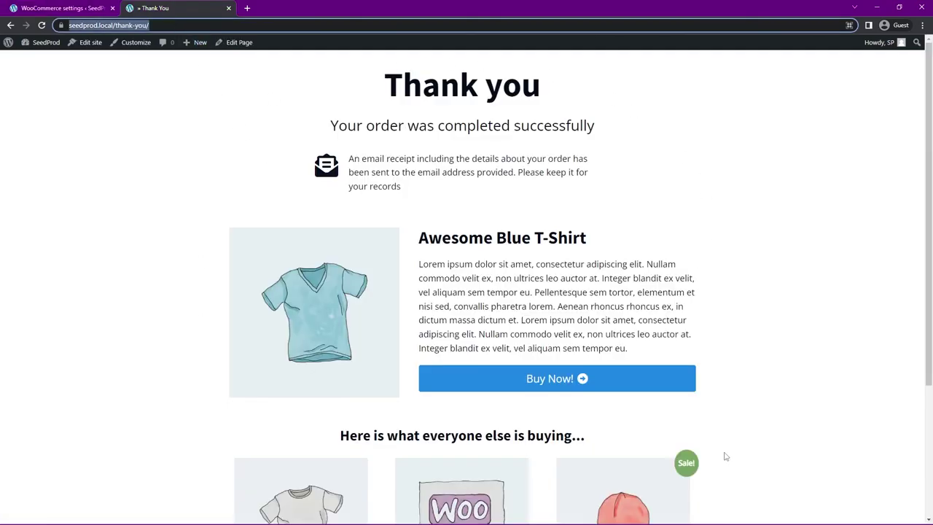
click(67, 9)
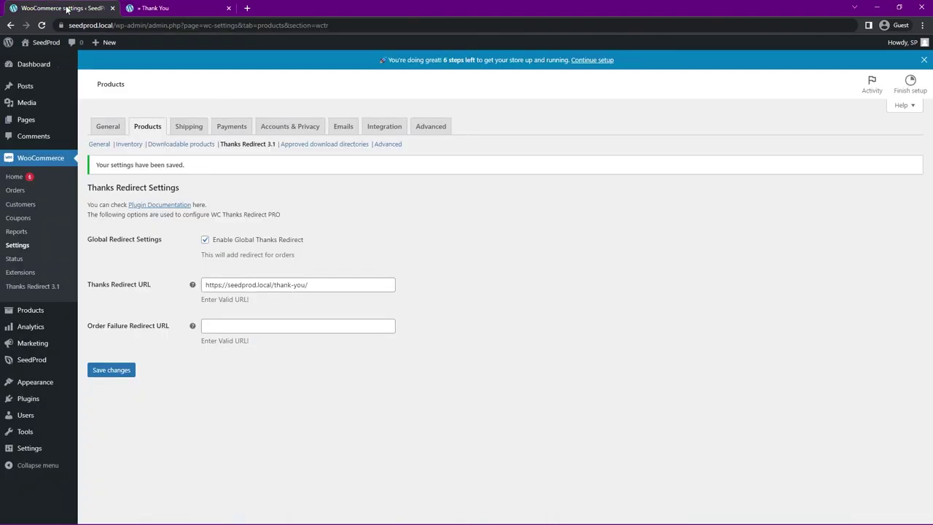
drag(326, 286, 274, 285)
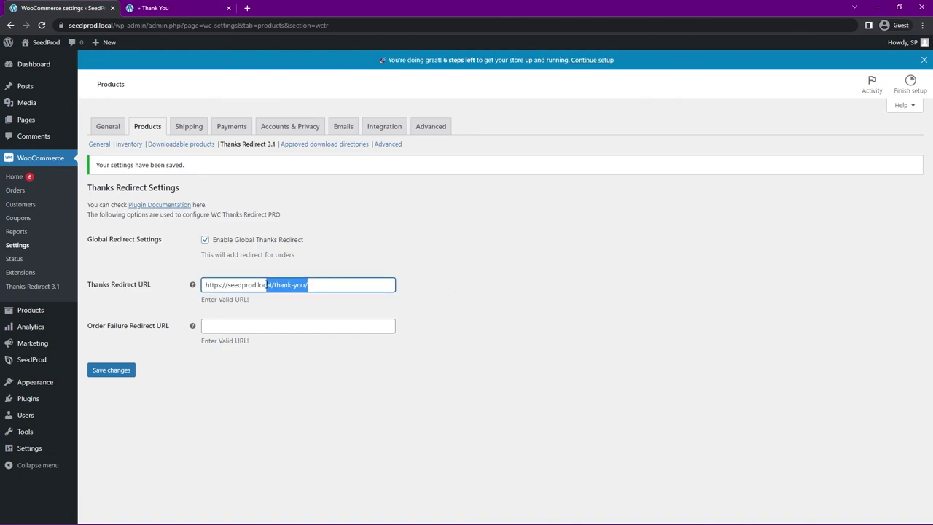
click(521, 257)
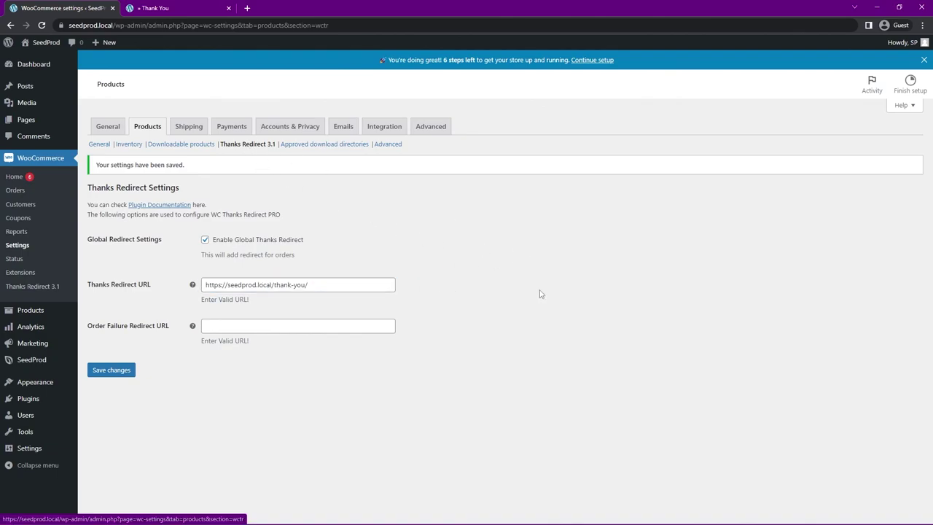